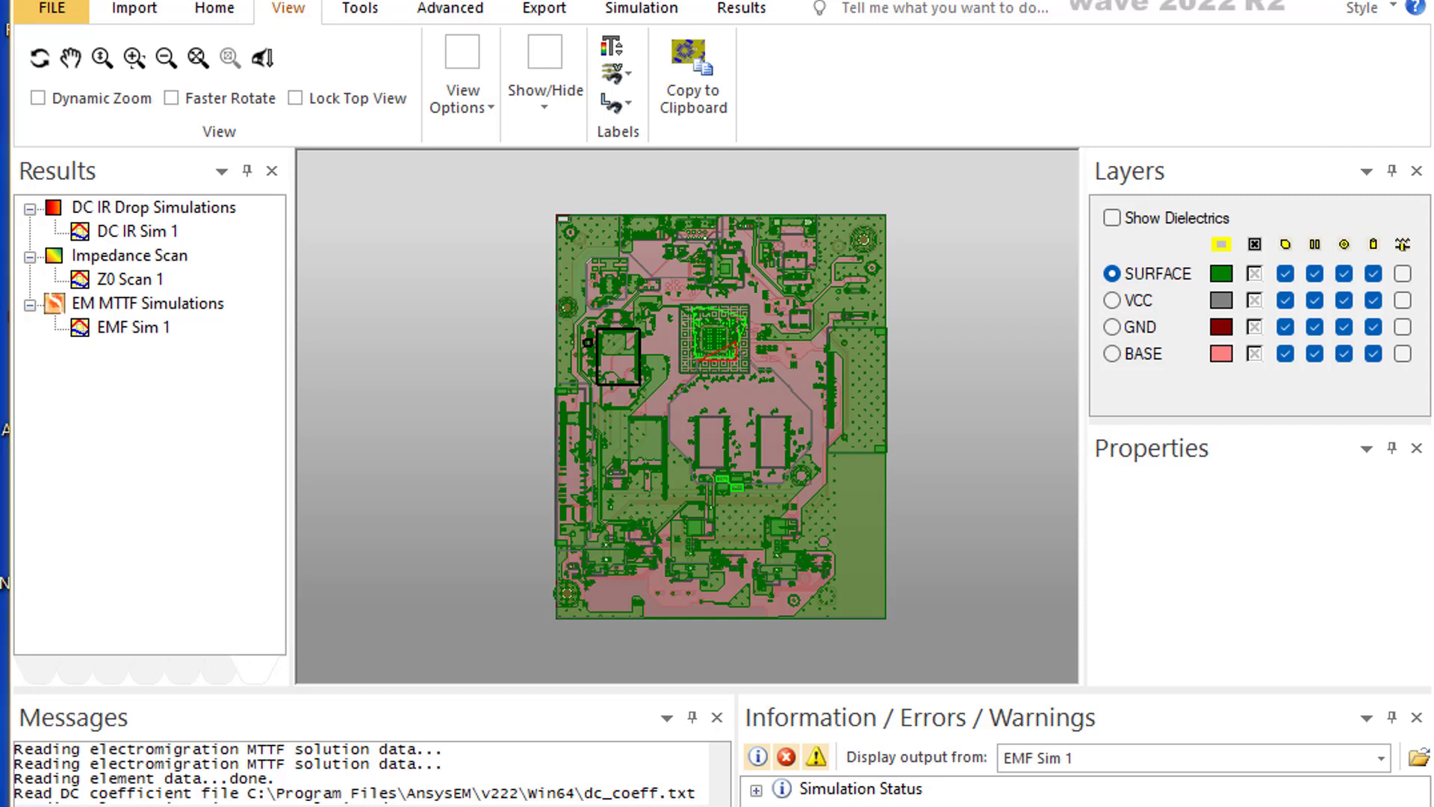
Review the electromigration MTTF simulation setup for EMF Sim 1, save its settings and close it without launching.
left_click(644, 9)
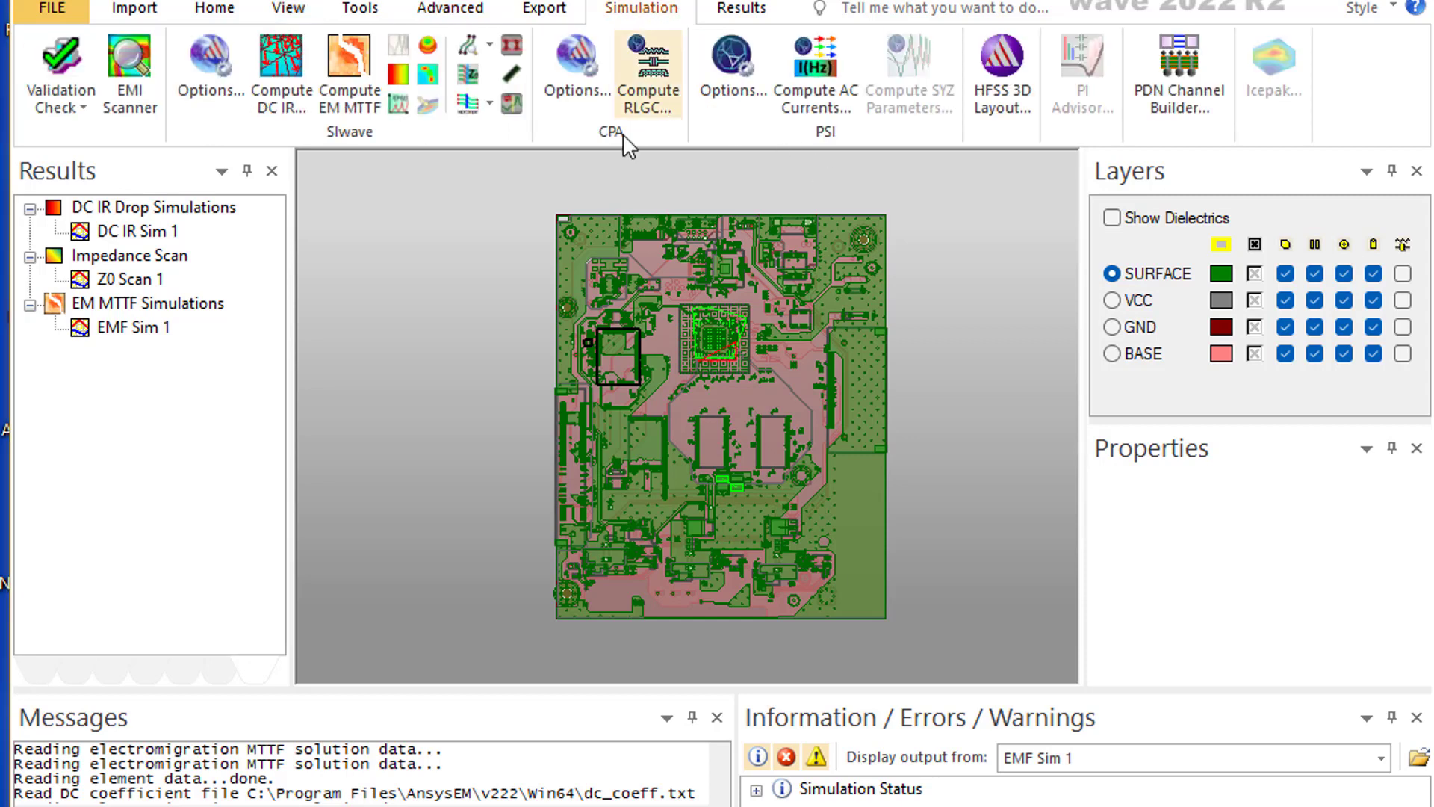
left_click(364, 71)
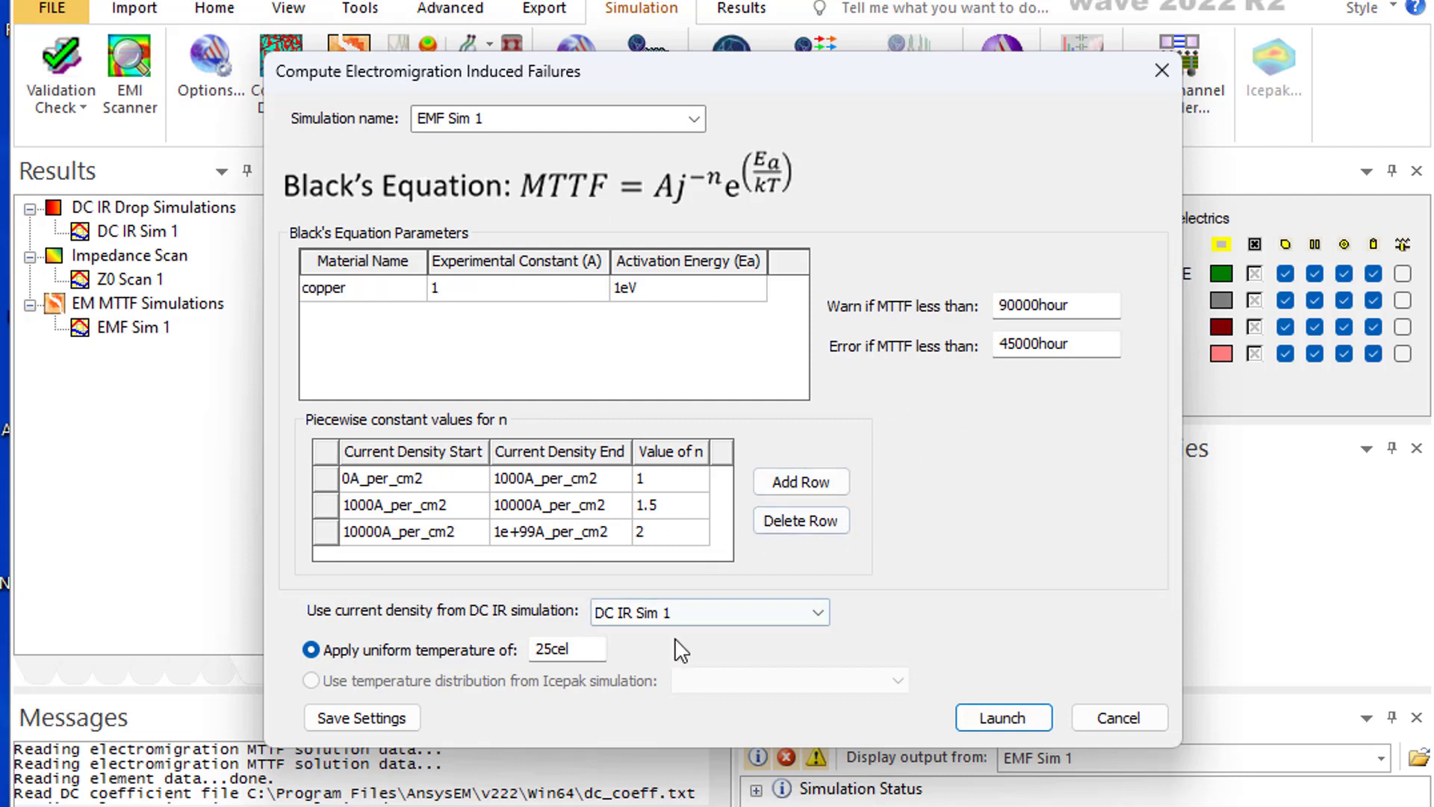
left_click(358, 721)
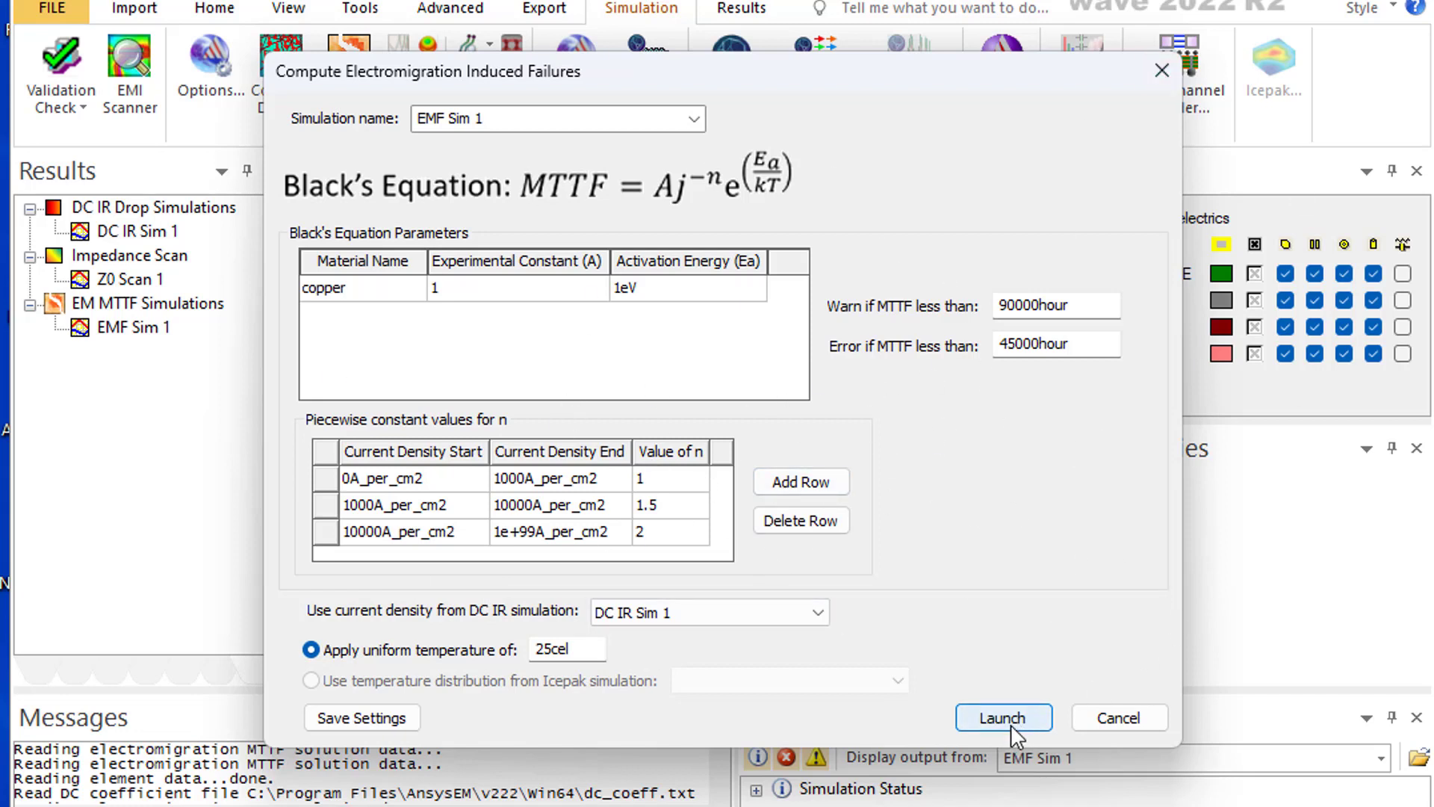
left_click(1118, 717)
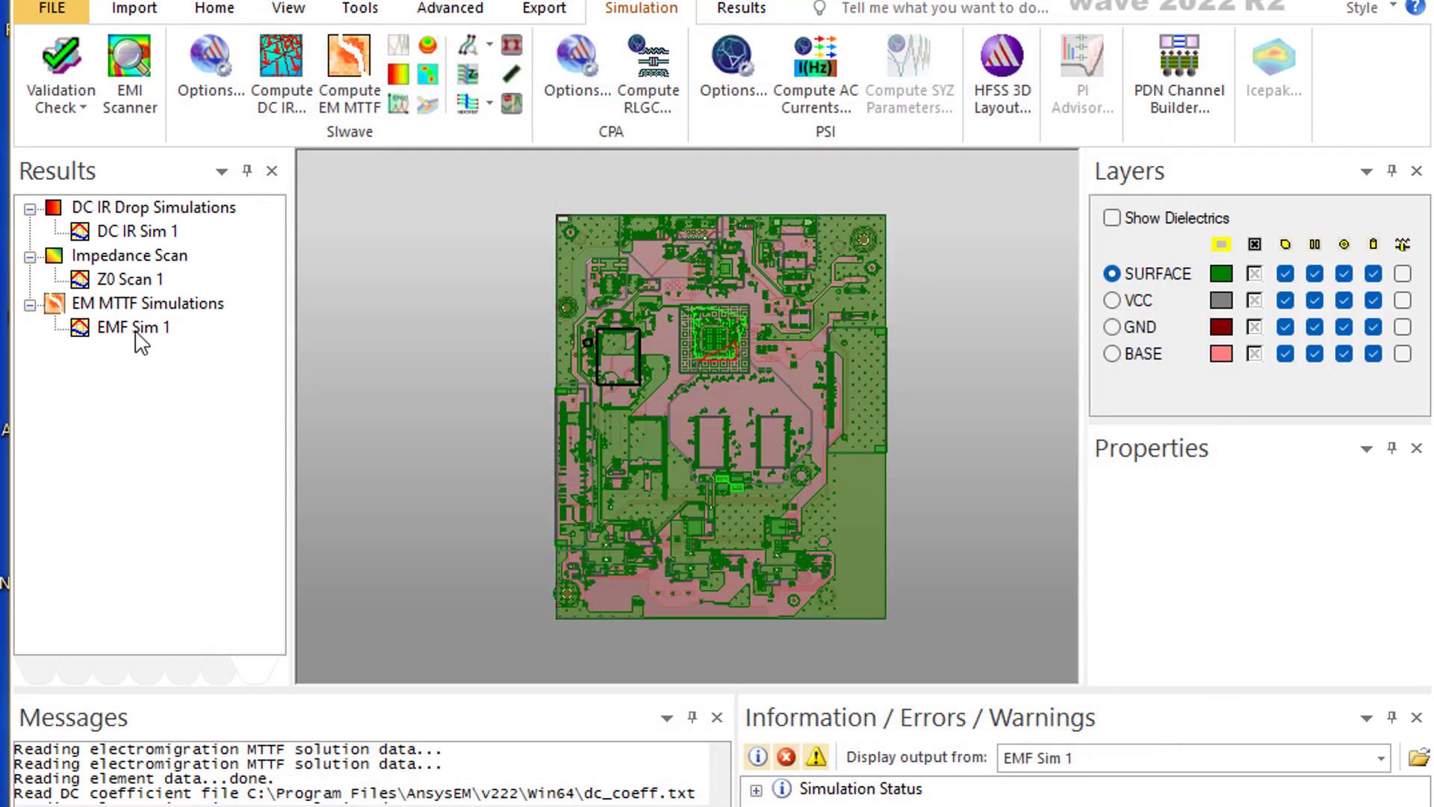
Plot the MTTF results of EMF Sim 1 for the +1.2V and GND nets.
left_click(1255, 245)
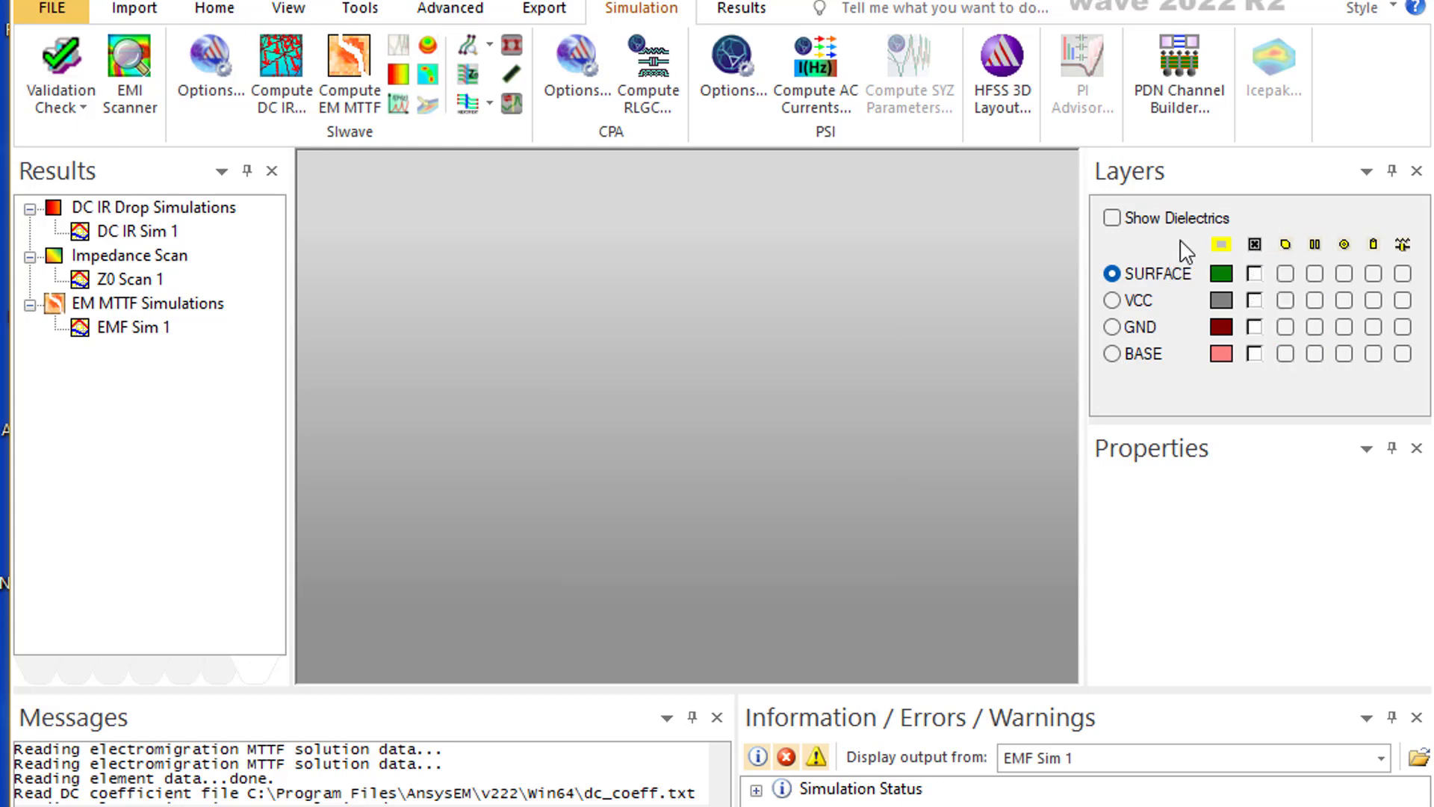
left_click(153, 330)
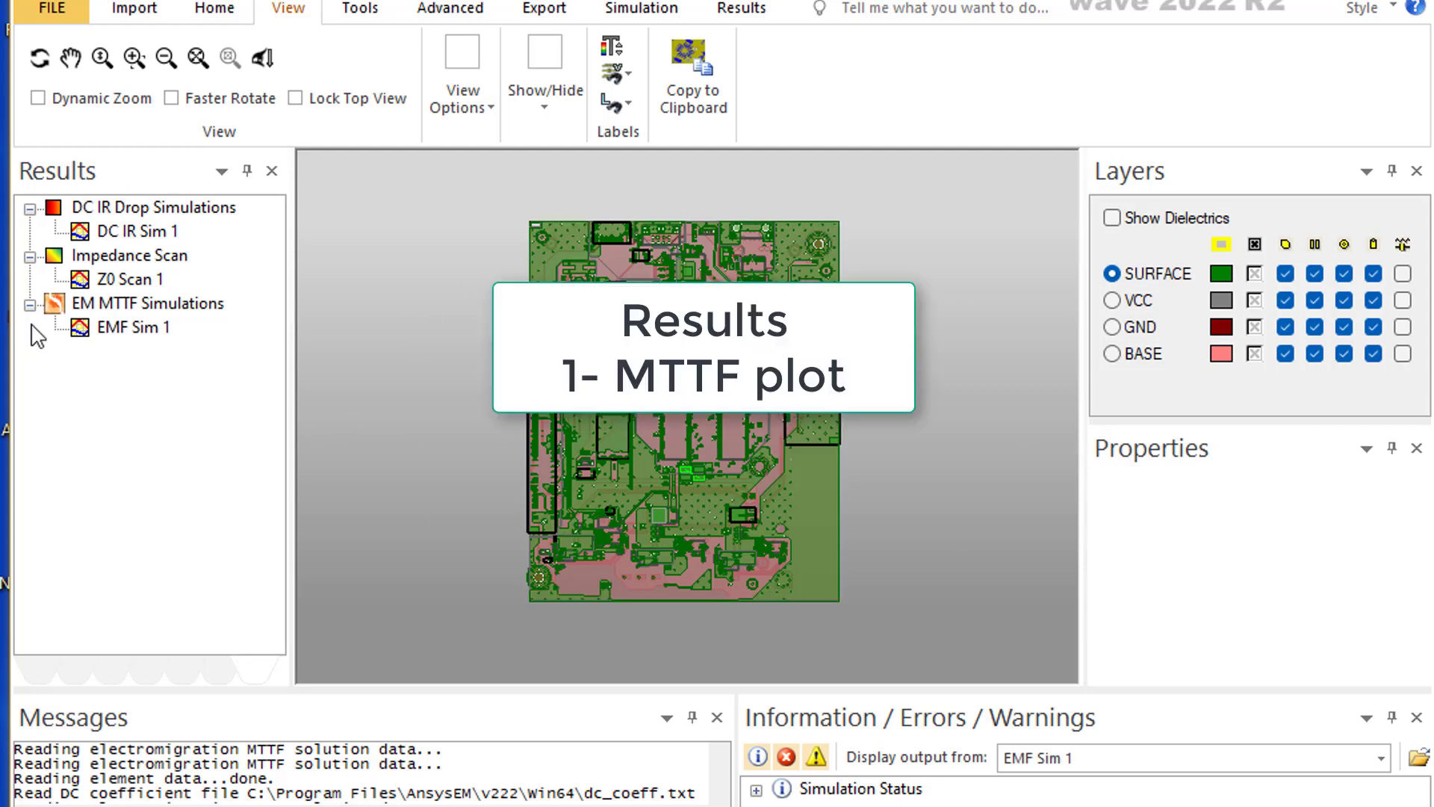
right_click(142, 334)
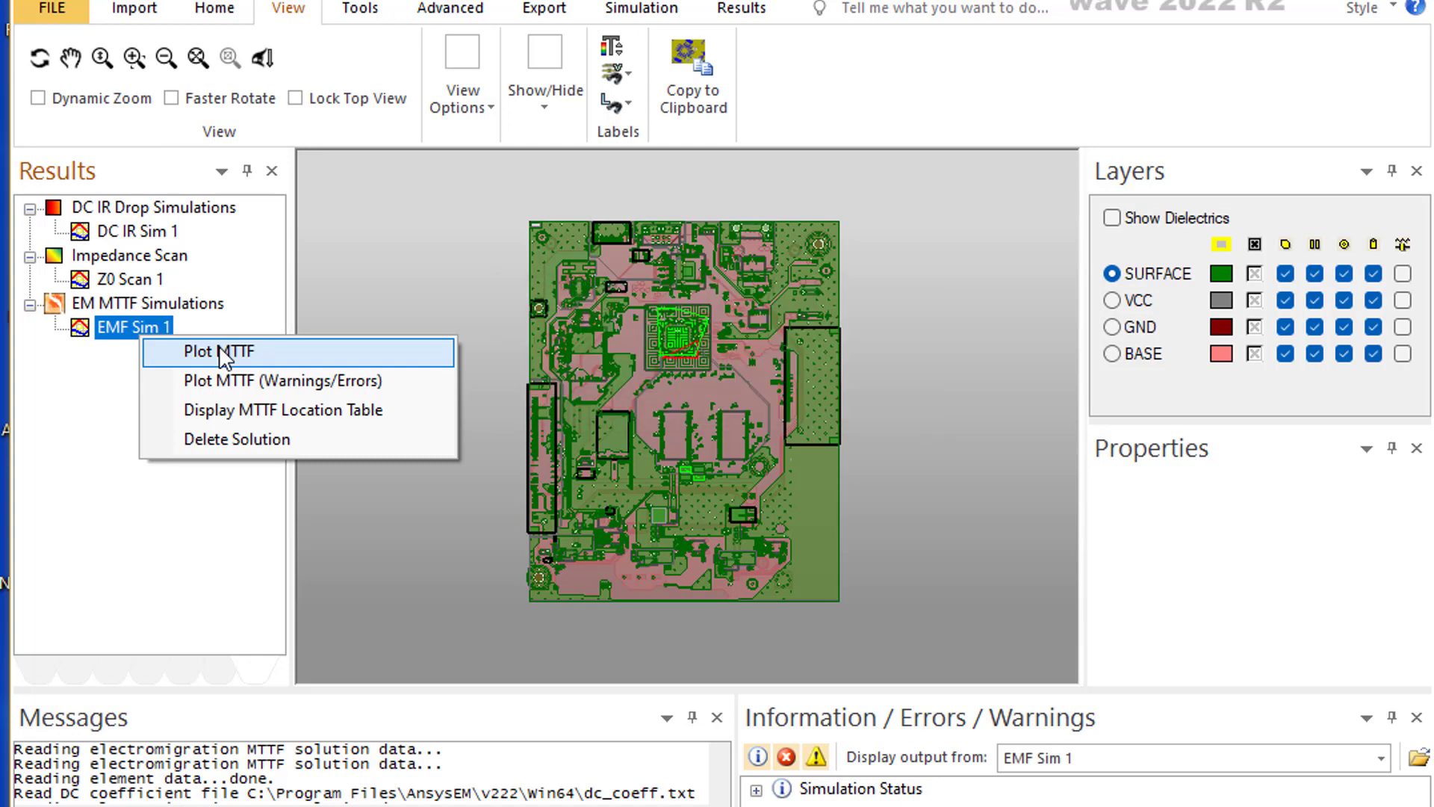
left_click(224, 355)
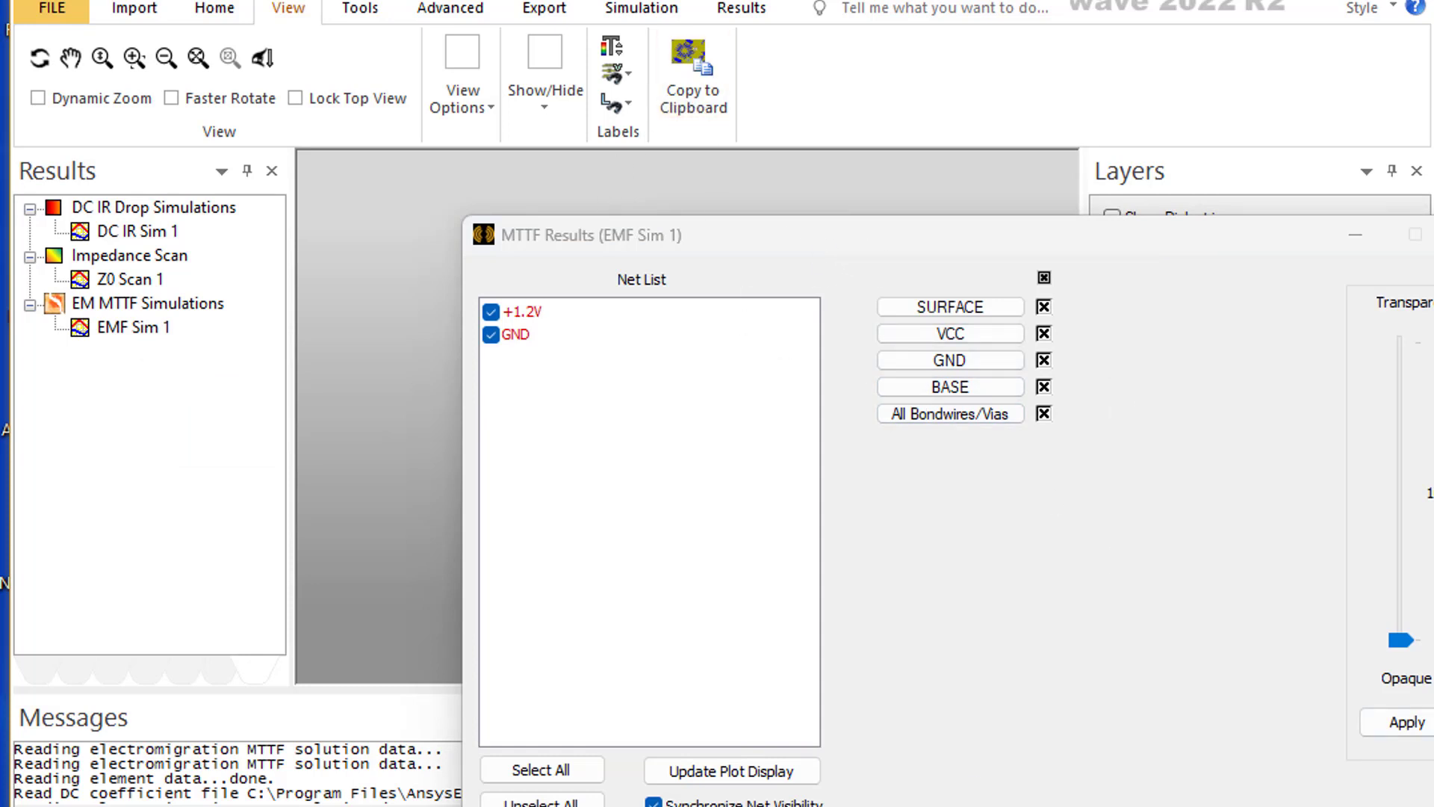
left_click_drag(827, 249, 911, 166)
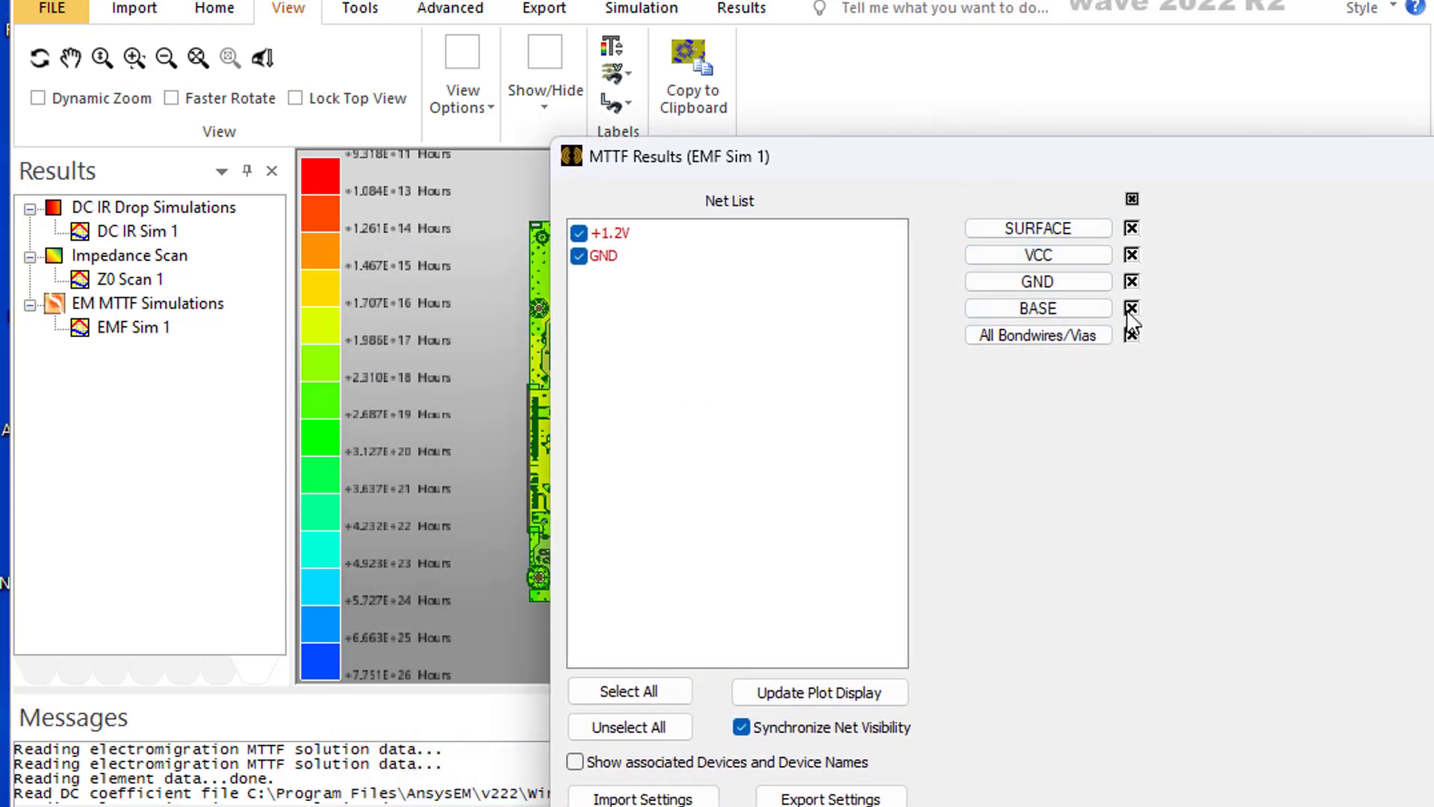
Limit the MTTF plot to the SURFACE layer by excluding VCC, GND, BASE and all bondwires/vias.
left_click(1131, 255)
left_click(1131, 282)
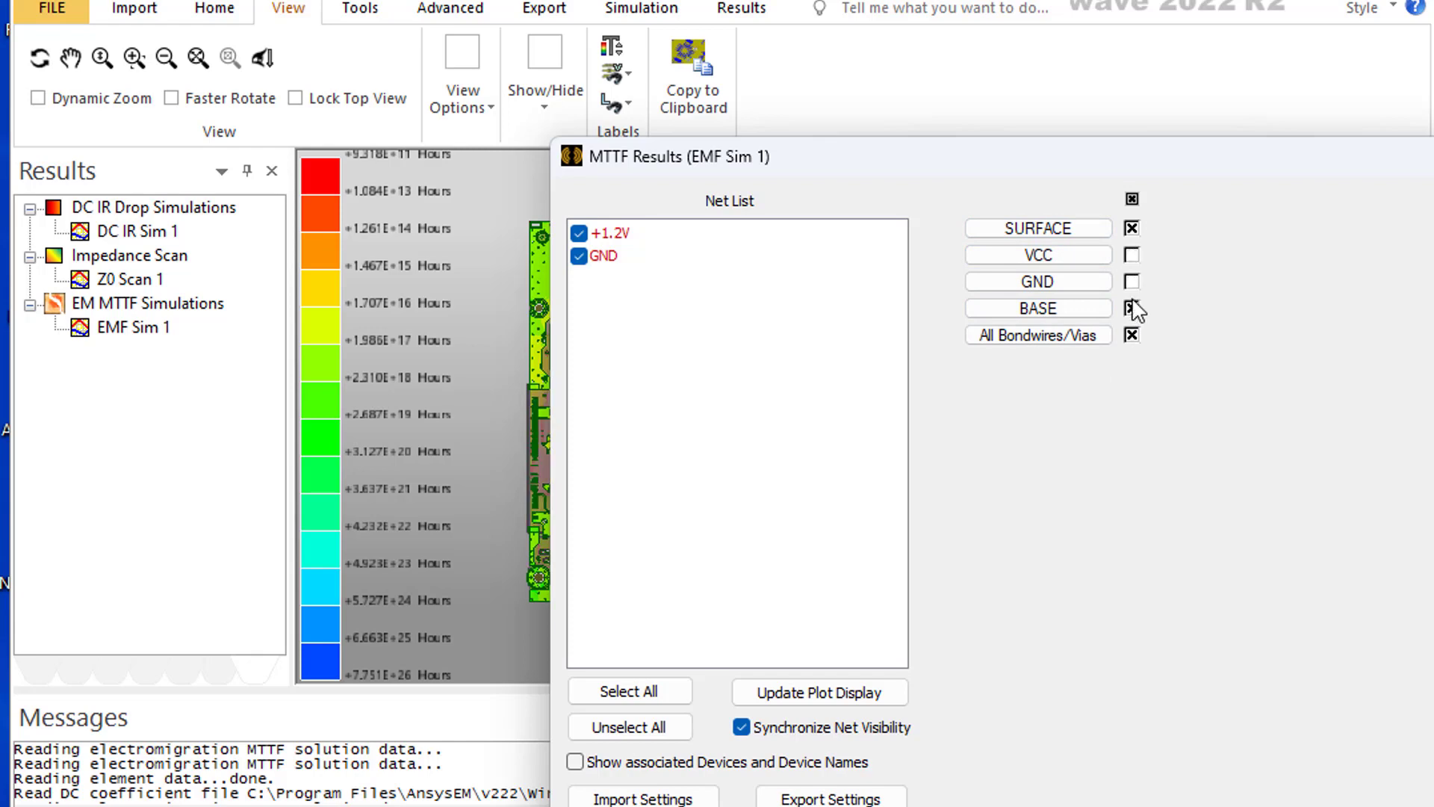
left_click(1131, 309)
left_click(1132, 335)
Switch the MTTF plot from SURFACE to only the BASE layer and hide all layout geometry.
left_click_drag(909, 182, 540, 342)
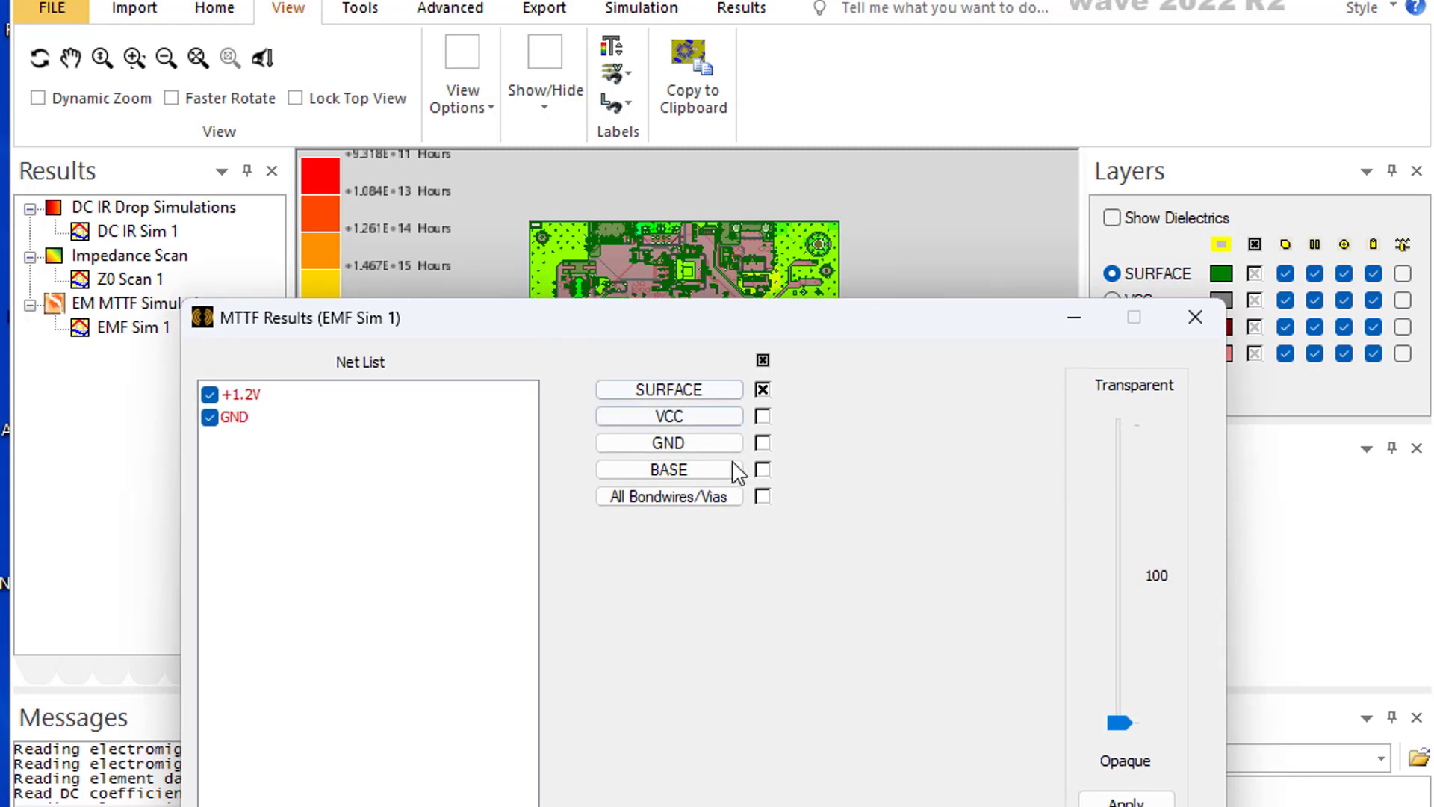
left_click(762, 469)
left_click(762, 389)
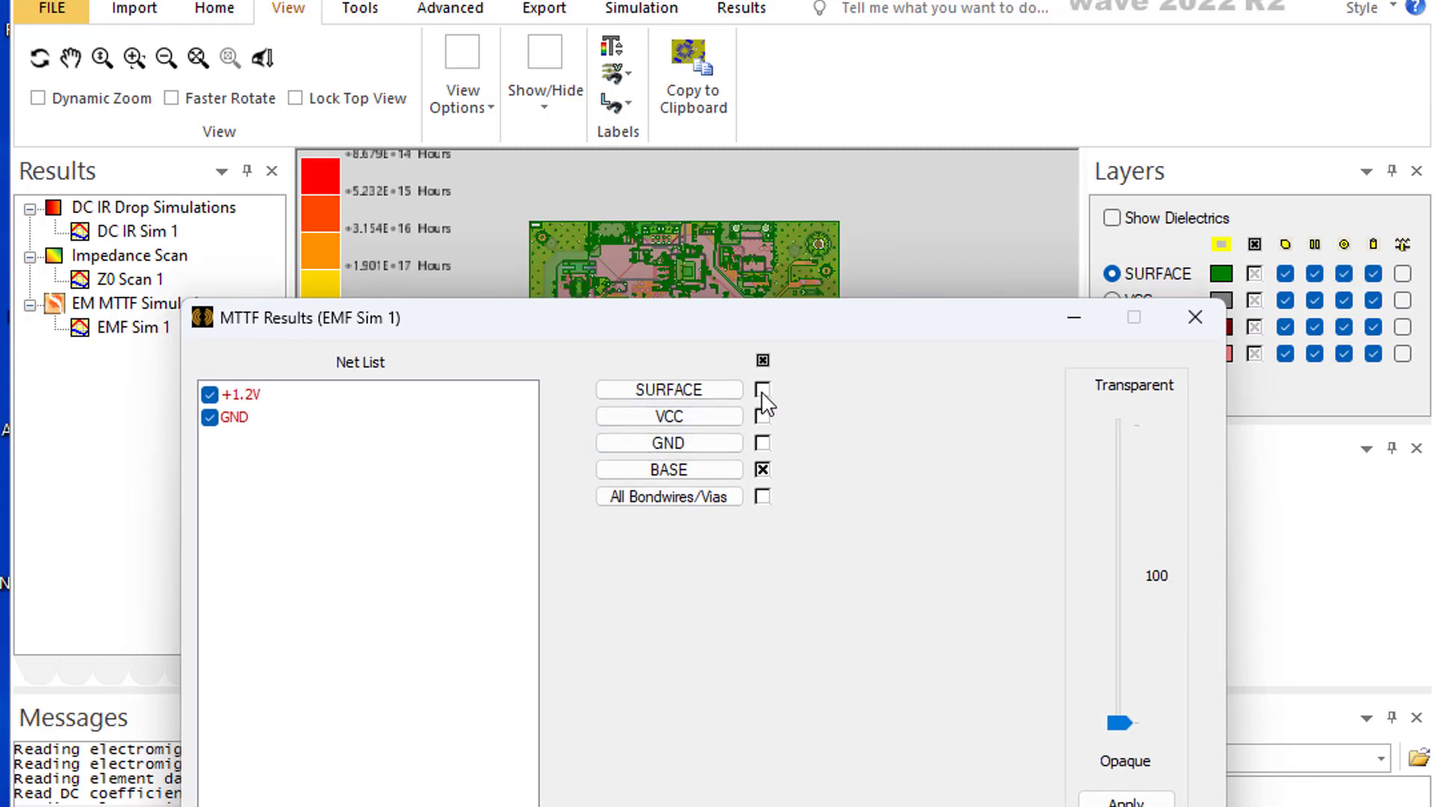
left_click_drag(691, 330, 711, 568)
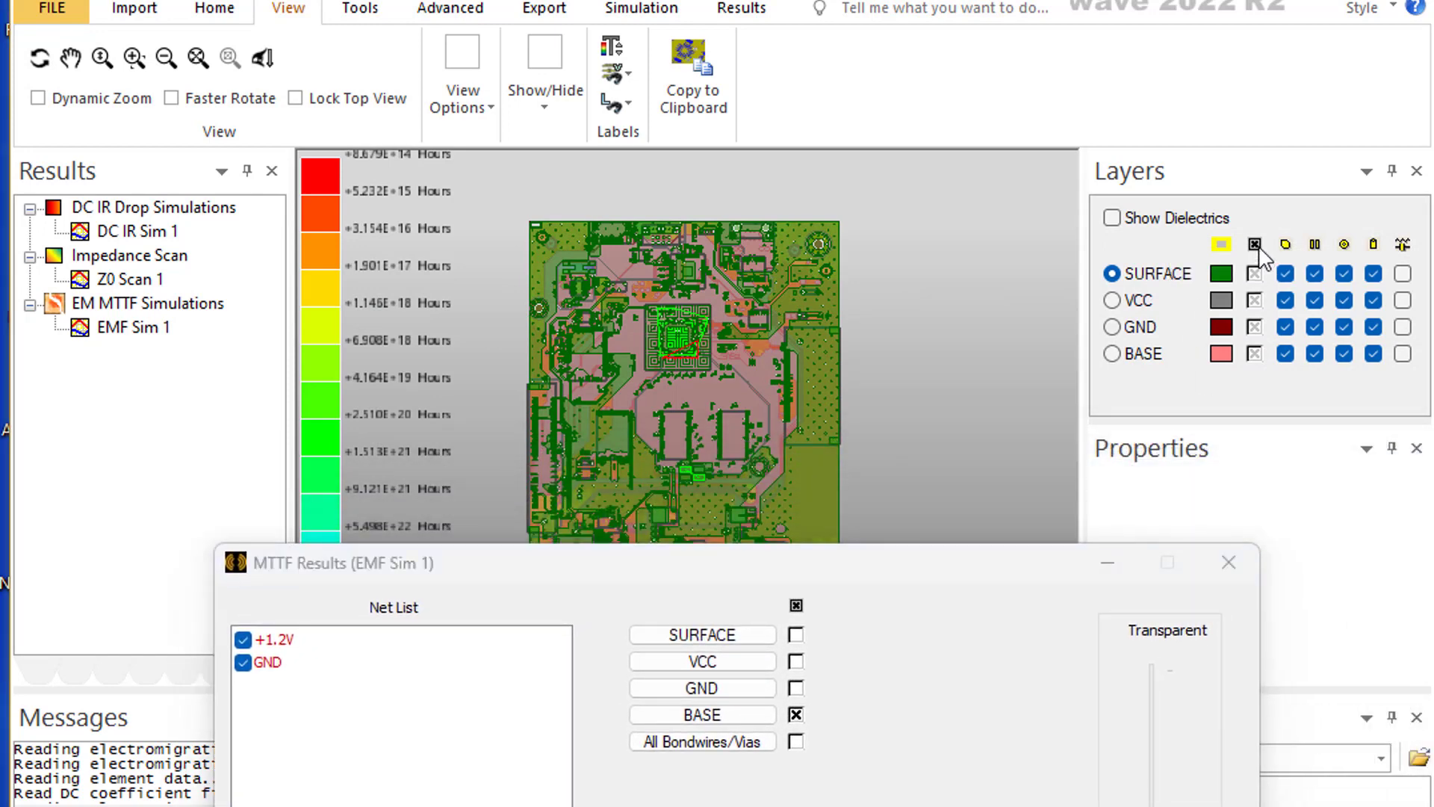
left_click(1254, 244)
left_click_drag(813, 573, 1183, 561)
Apply an automatic, log-scaled color scale with 14 divisions to the MTTF plot and probe values on the BASE layer.
left_click(463, 365)
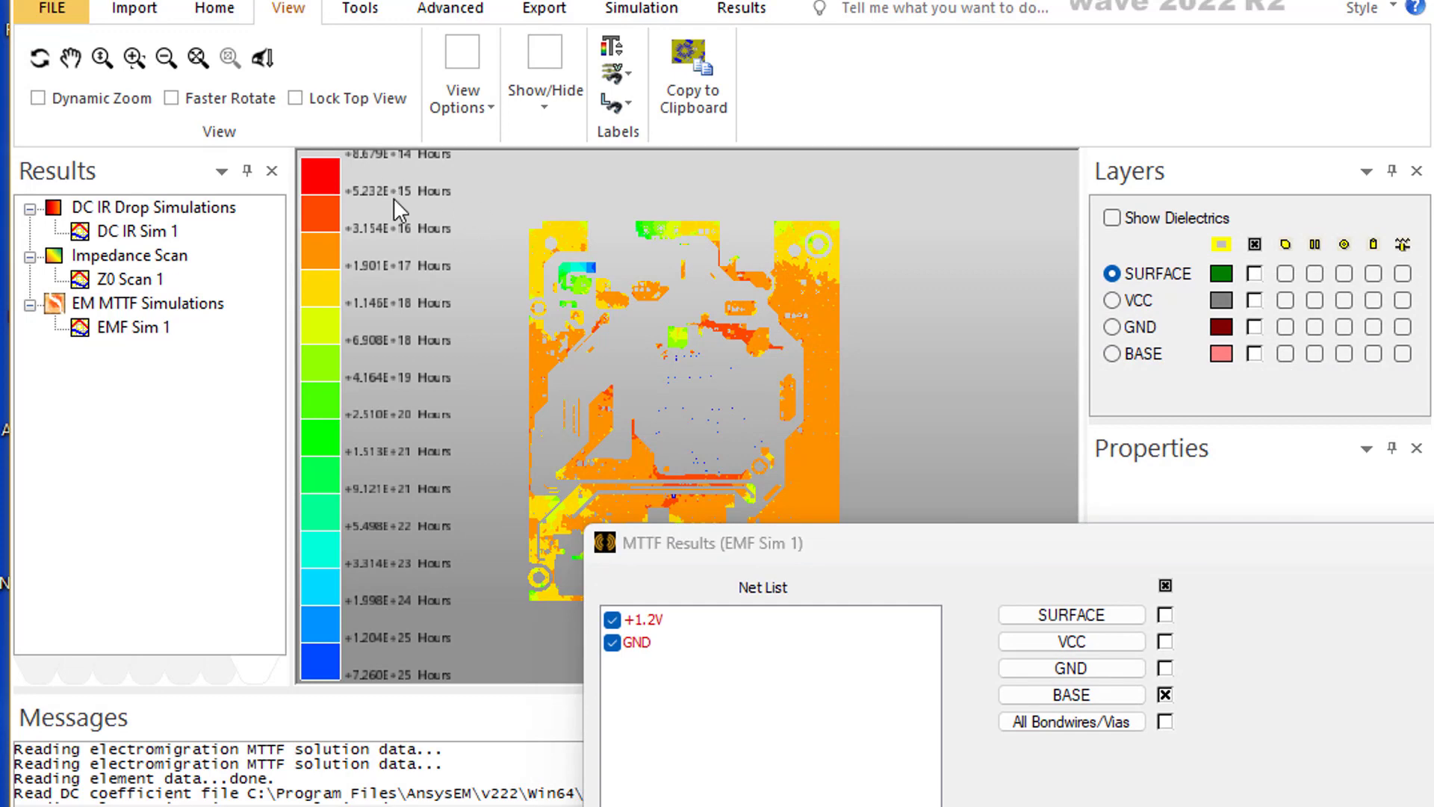
double_click(323, 329)
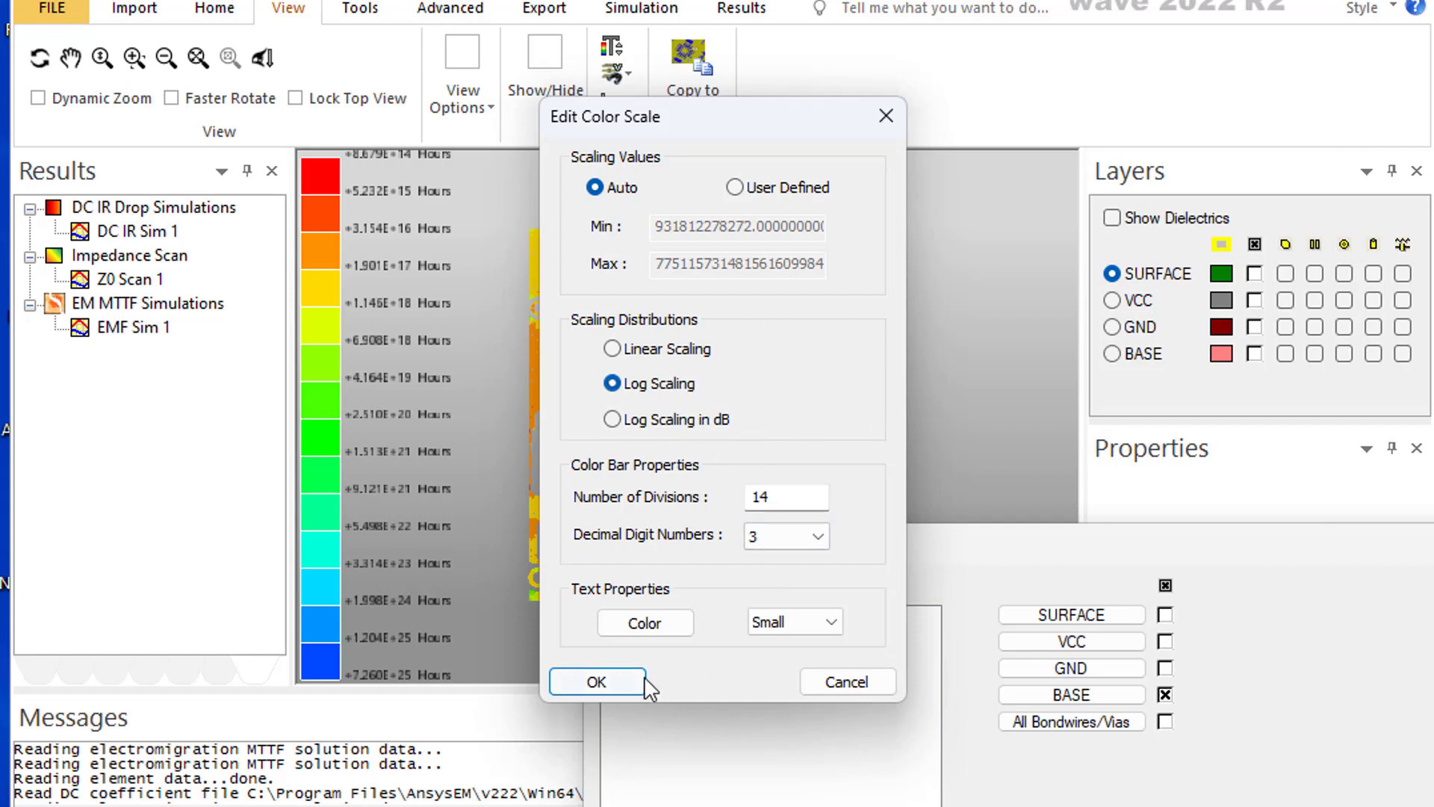
left_click(620, 679)
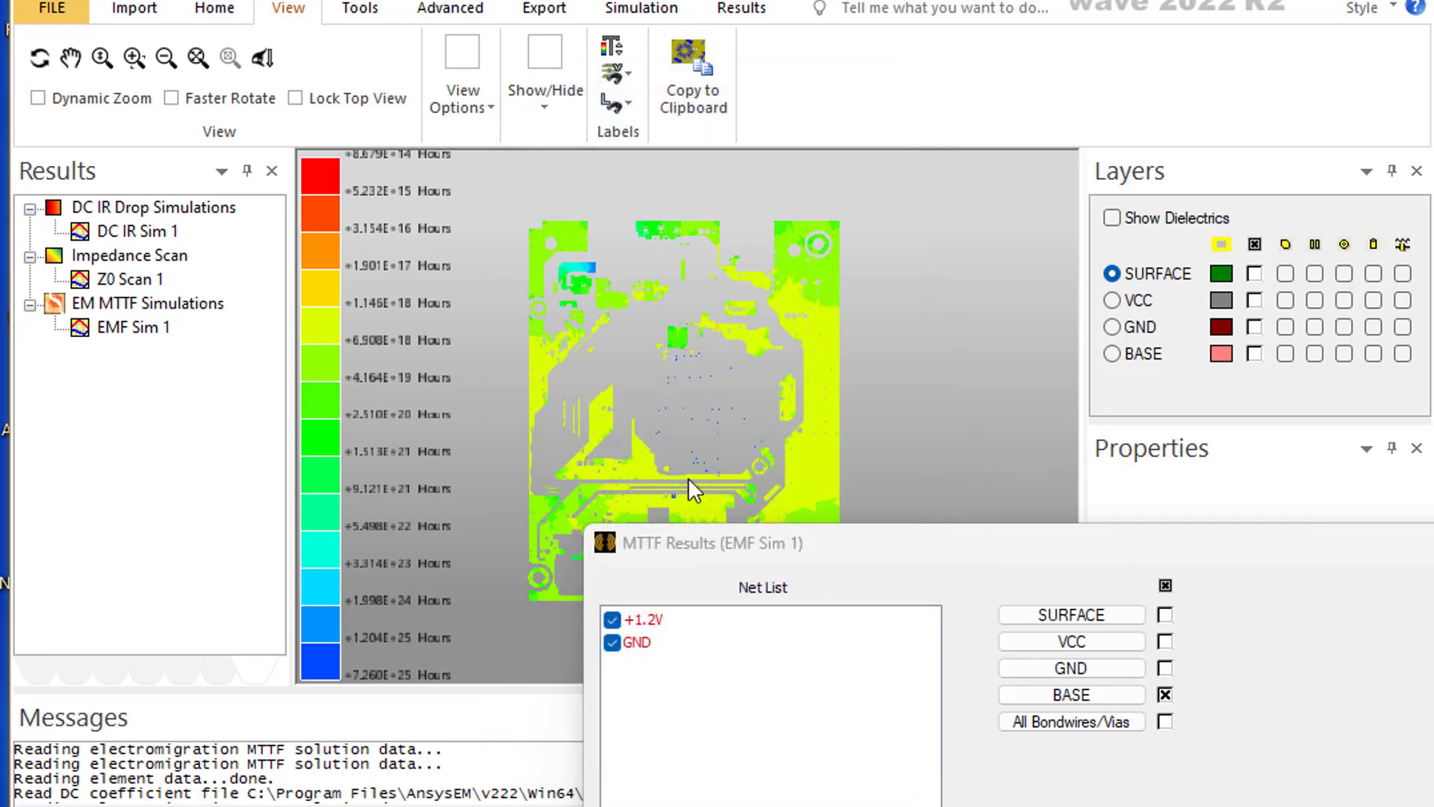
mouse_move(814, 452)
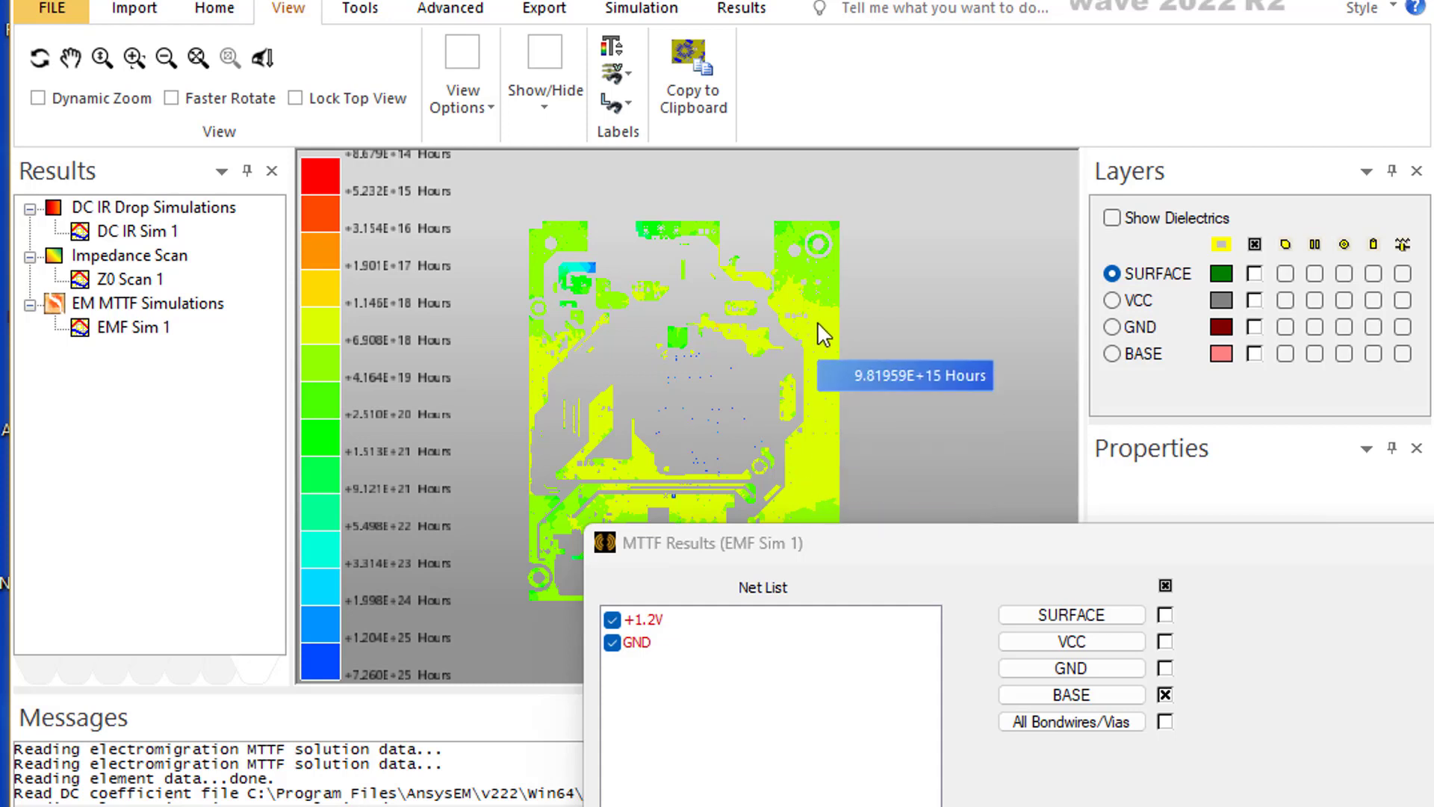
Switch the MTTF plot to the SURFACE layer and display circuit elements for SURFACE only.
left_click(1402, 247)
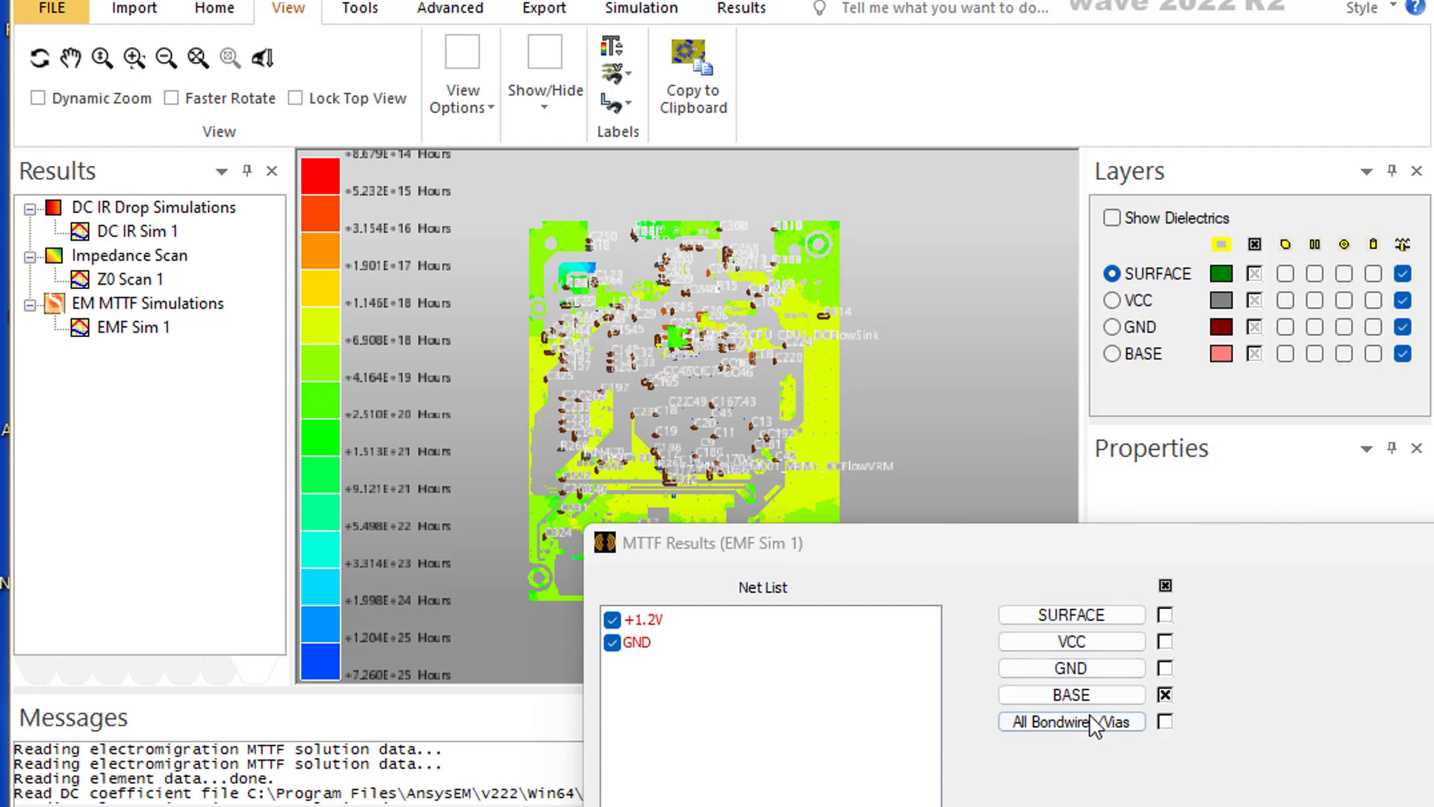
left_click(1165, 614)
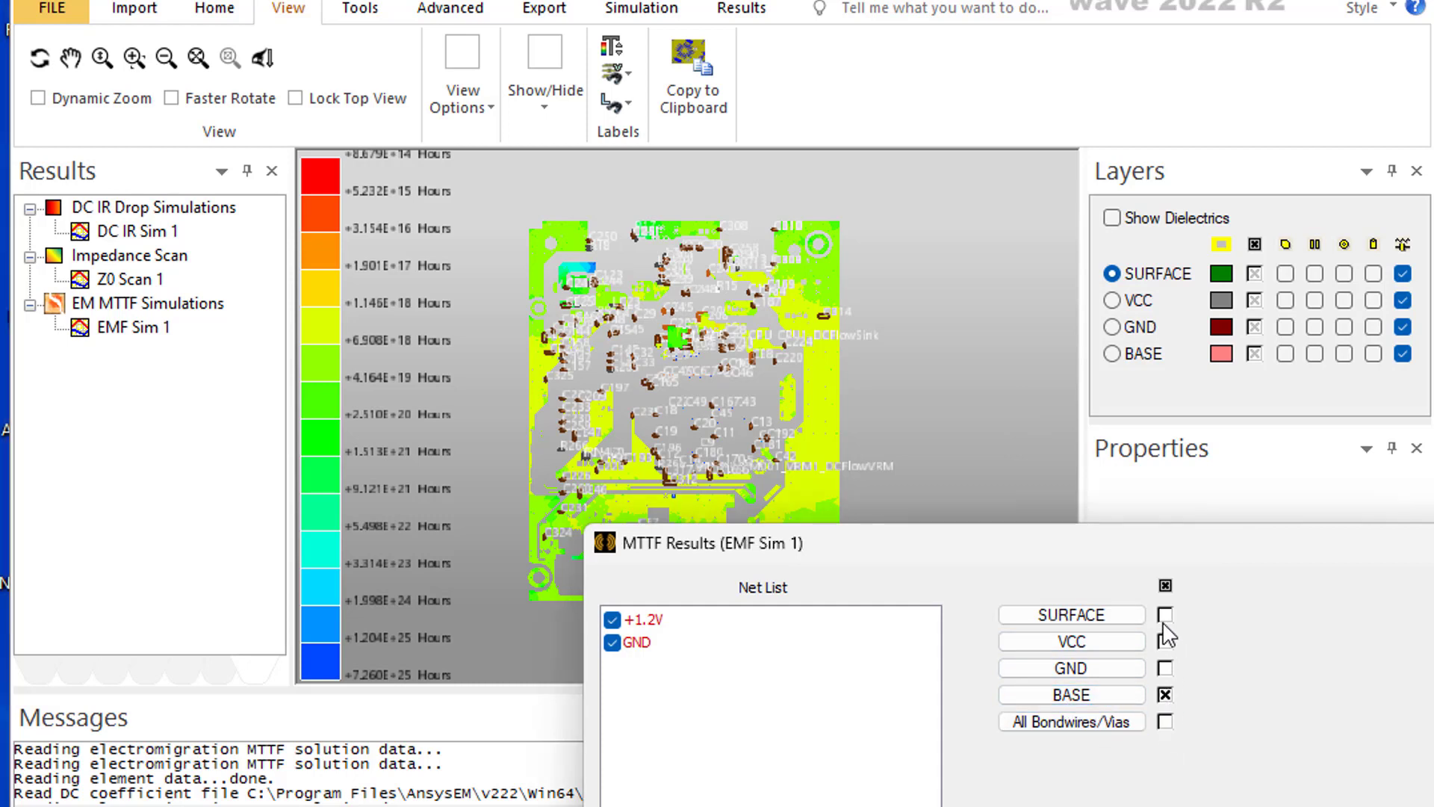
left_click(1165, 694)
left_click(1403, 299)
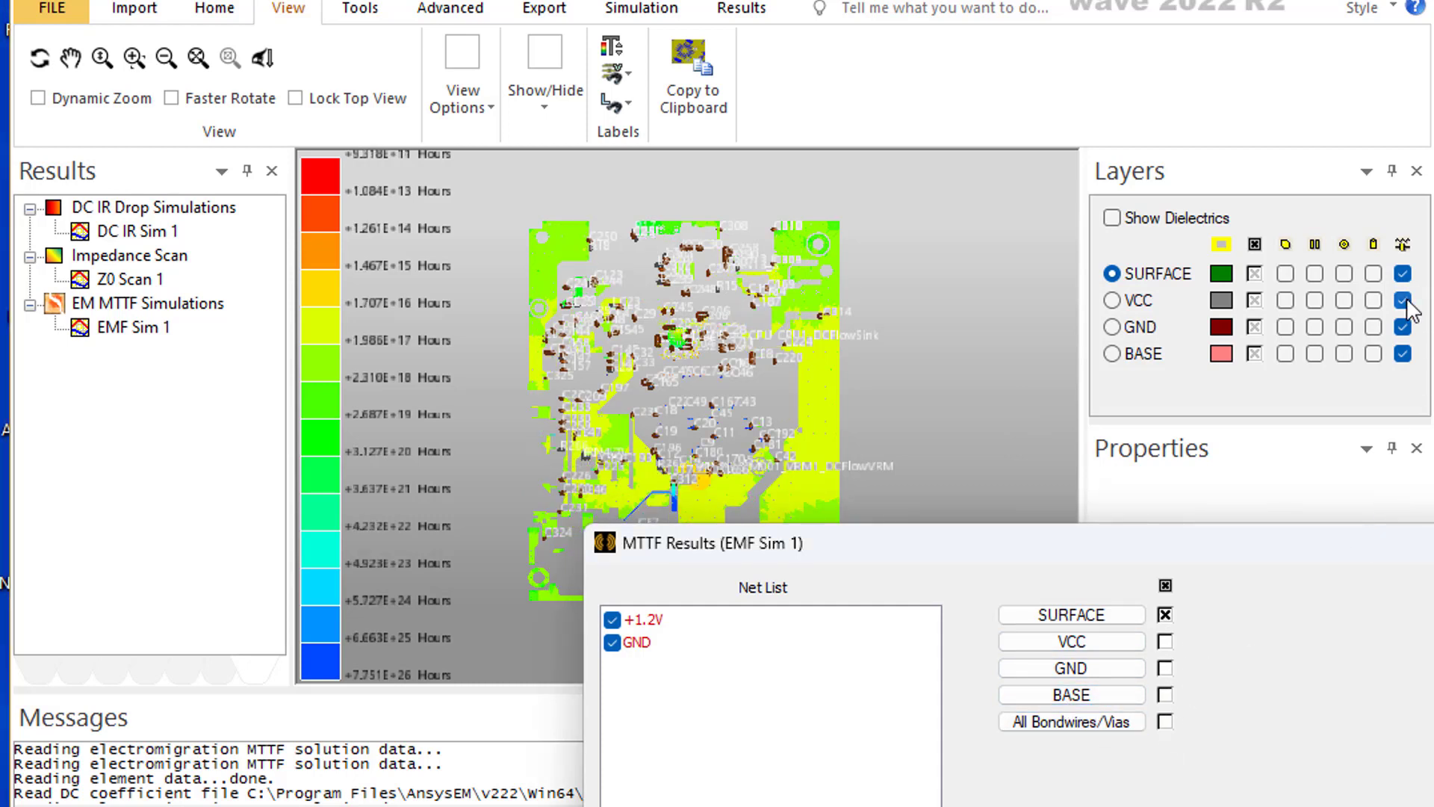
left_click(1403, 326)
left_click(1403, 354)
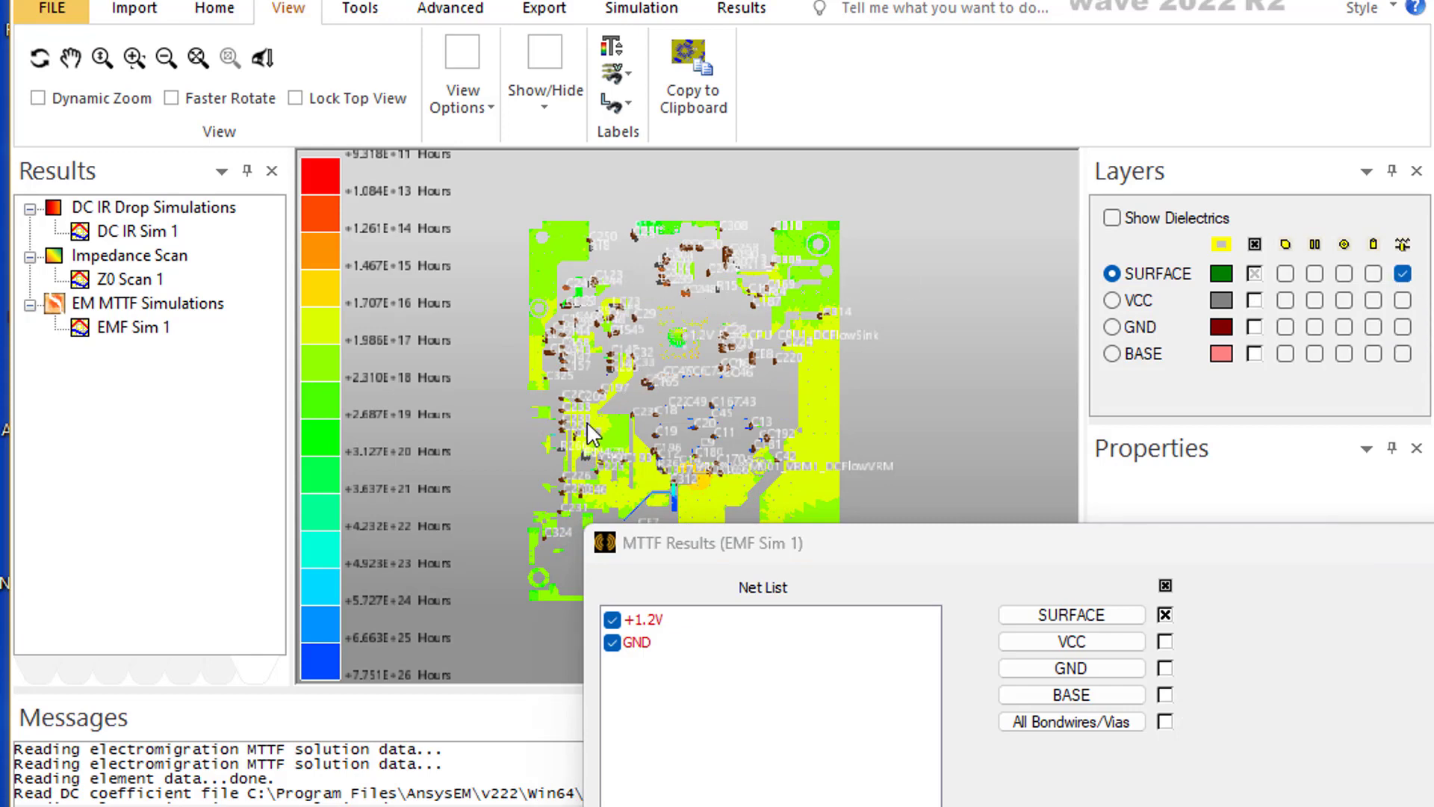
Examine the SURFACE layer's MTTF plot up close around the placed components.
scroll(585, 421, "up", 5)
scroll(499, 329, "up", 5)
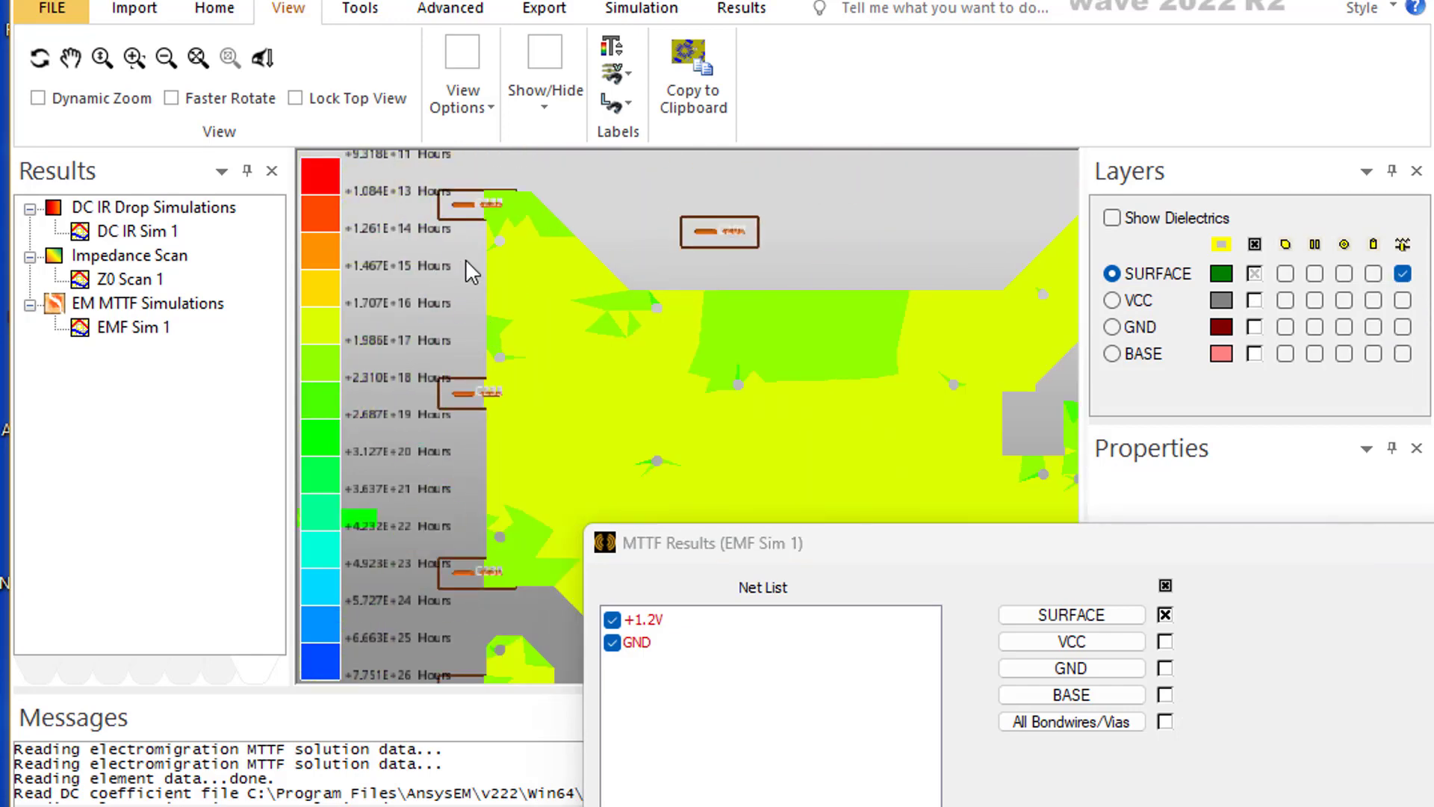
scroll(464, 210, "up", 3)
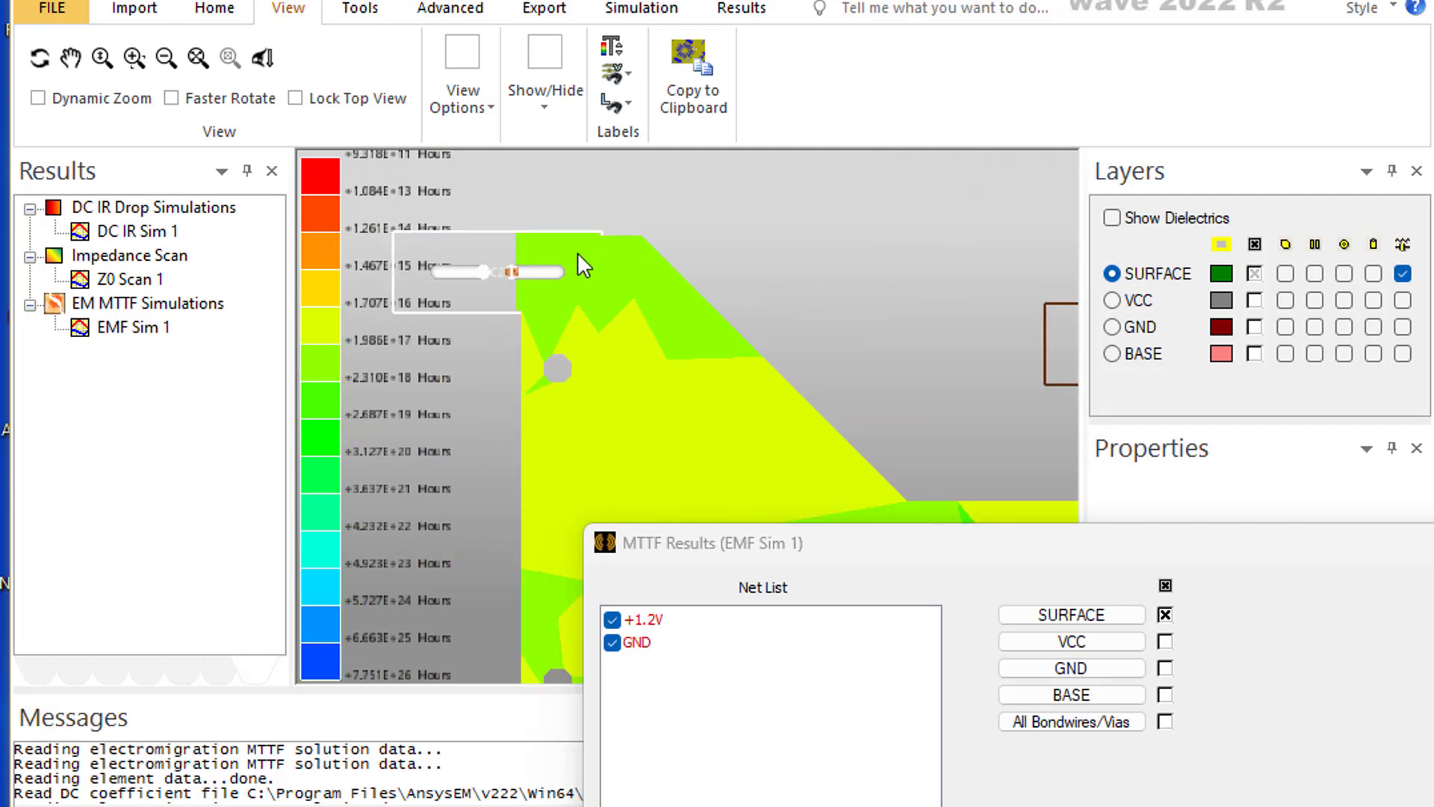
scroll(579, 348, "down", 8)
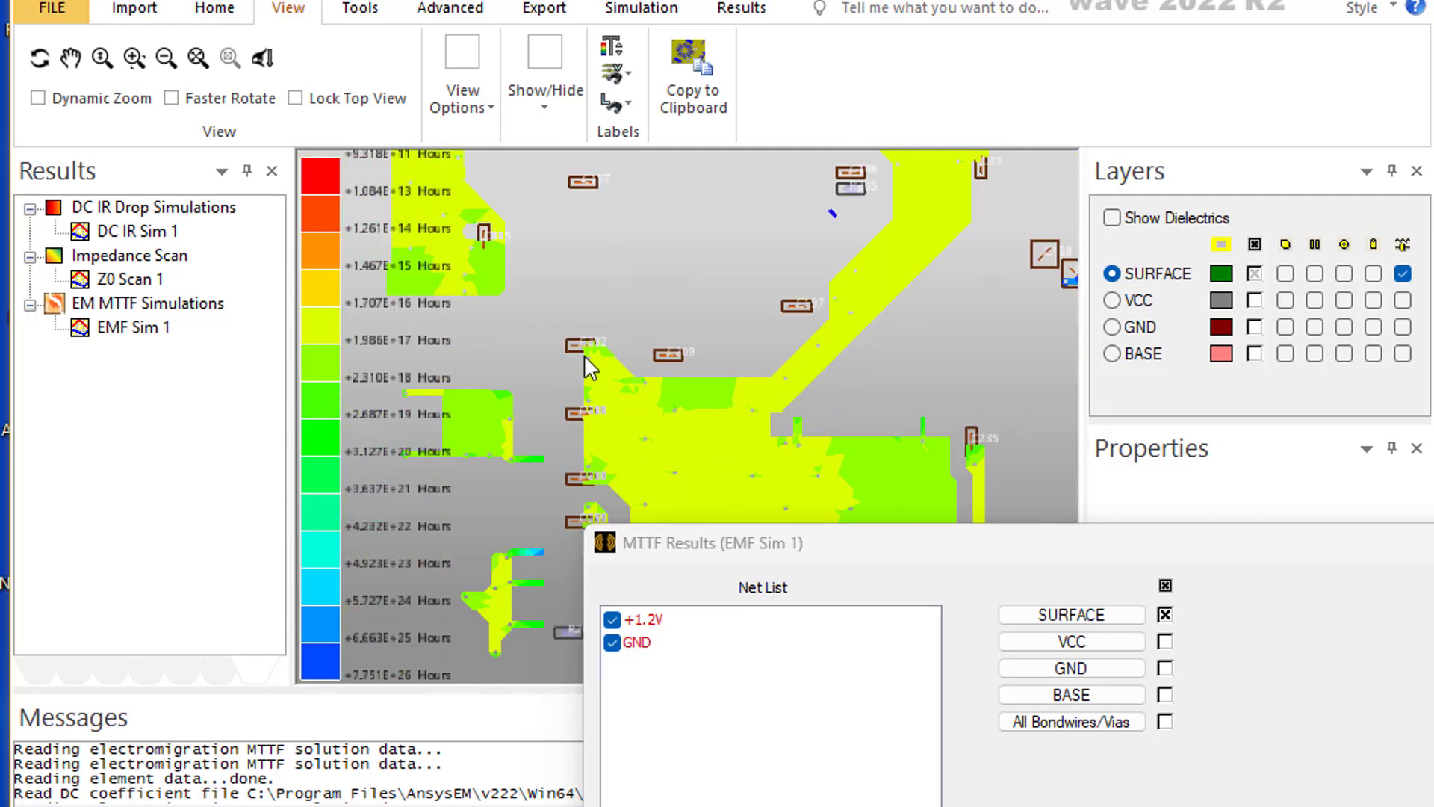
scroll(656, 373, "down", 3)
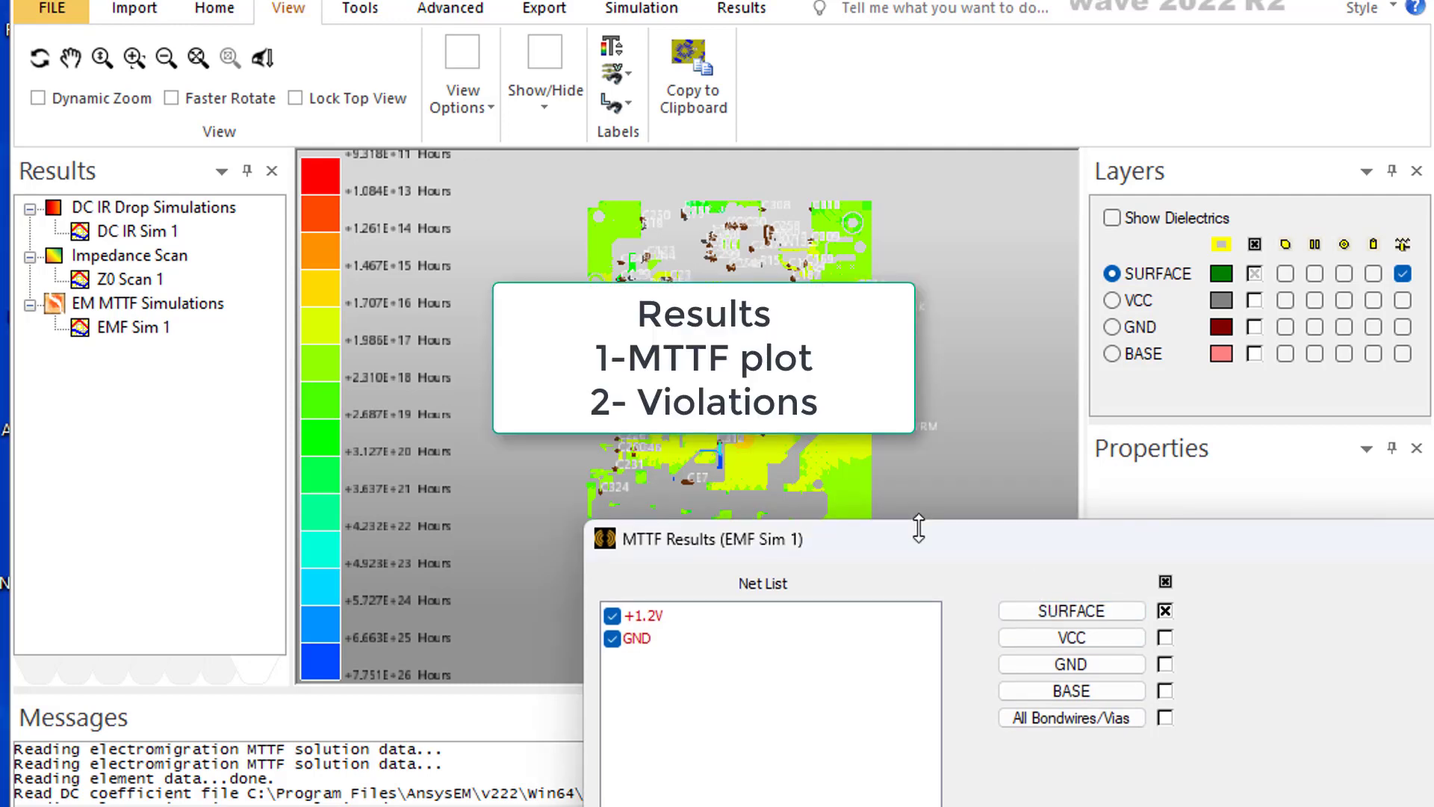
Plot the MTTF warnings and errors of EMF Sim 1 on the board.
left_click_drag(910, 555, 1152, 269)
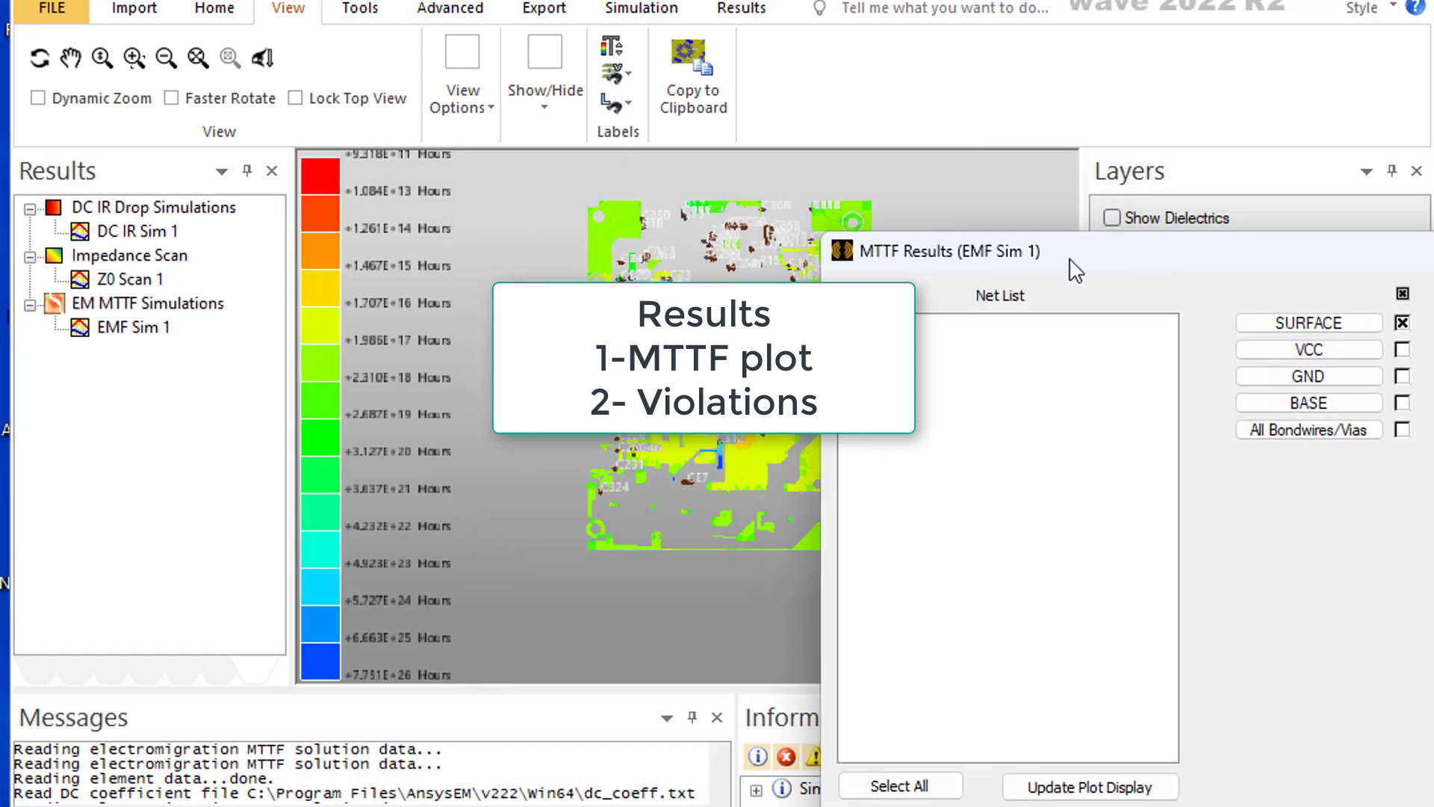
right_click(129, 328)
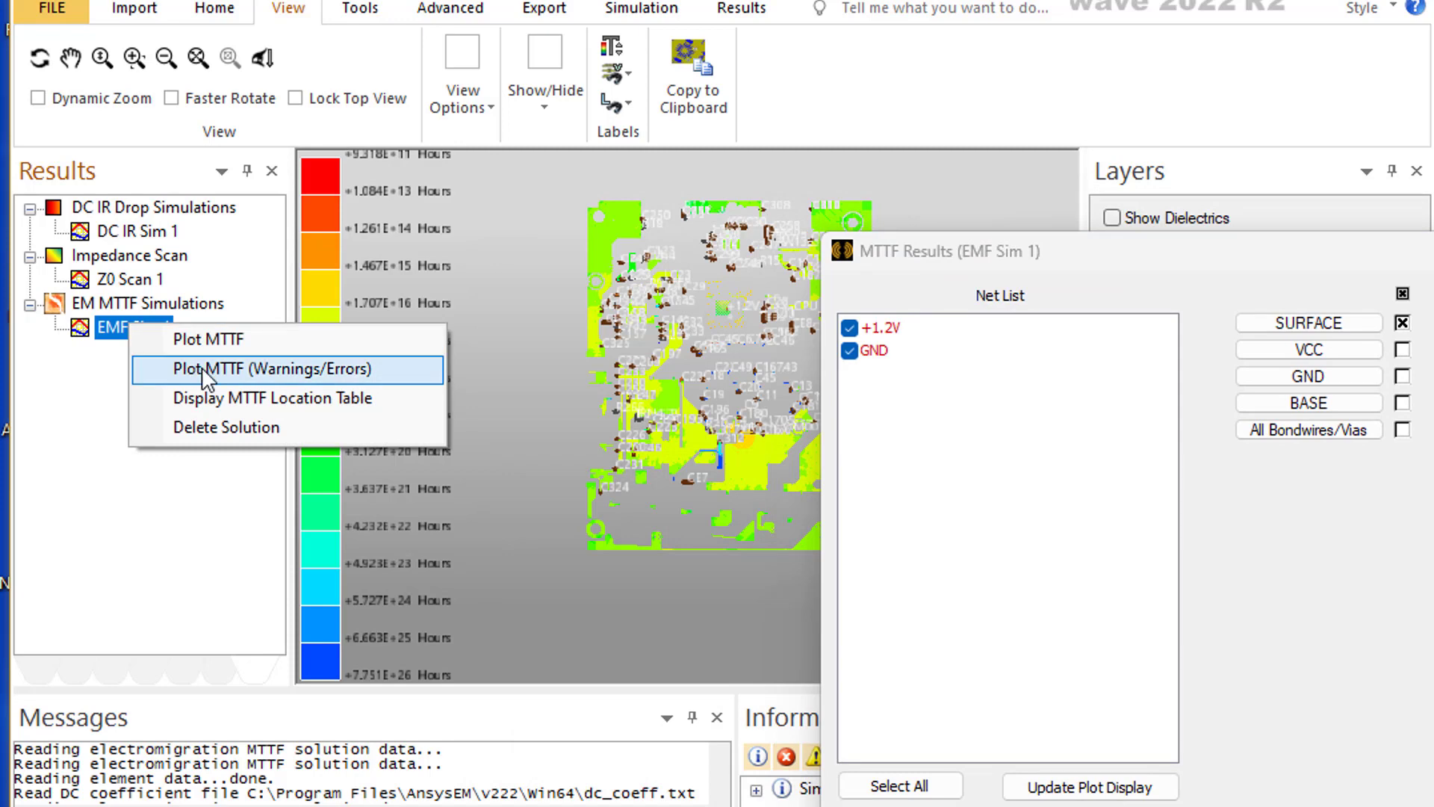
left_click(207, 369)
left_click_drag(1337, 275, 709, 165)
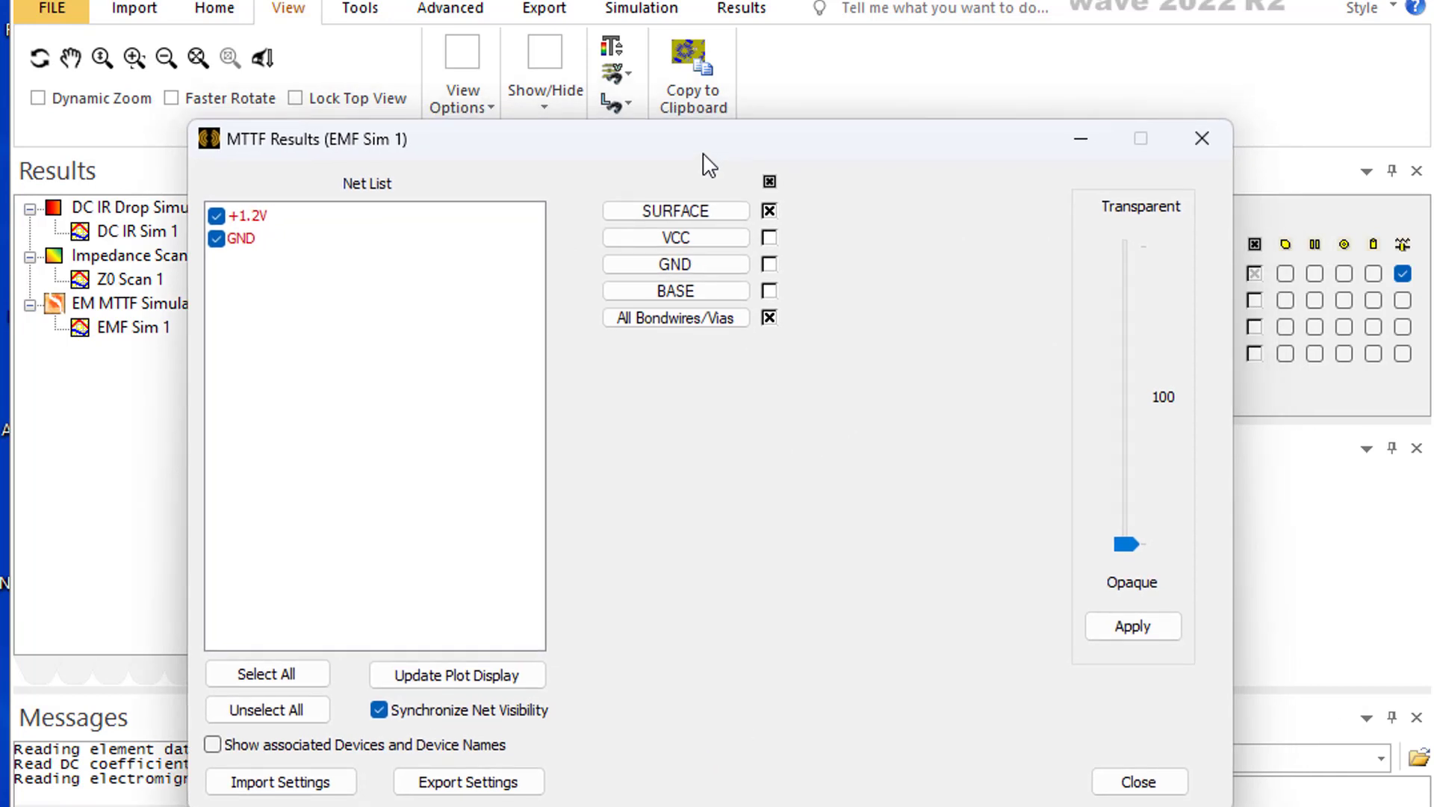
left_click_drag(640, 160, 1344, 365)
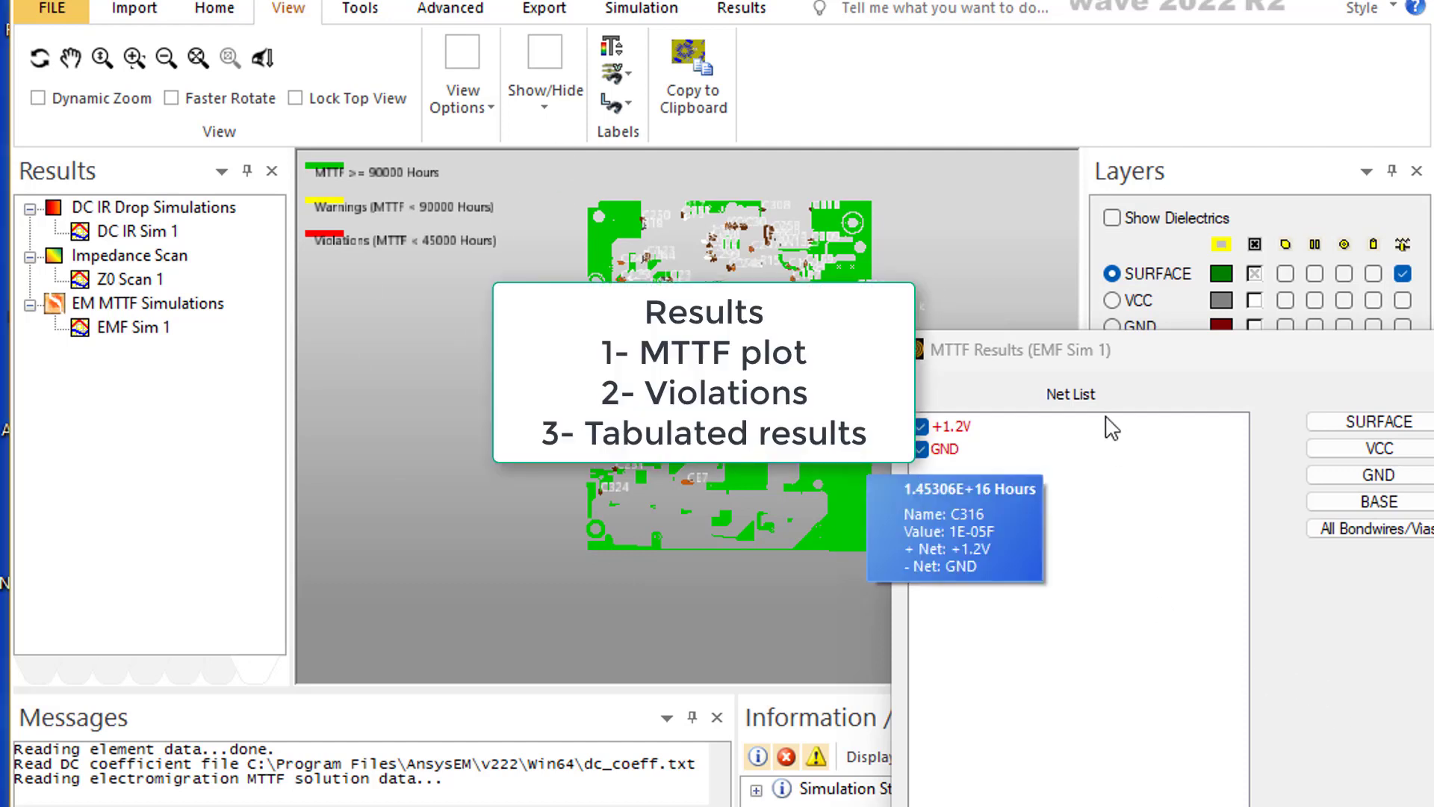
Display the MTTF location table of EMF Sim 1 with its metallization search.
left_click(127, 329)
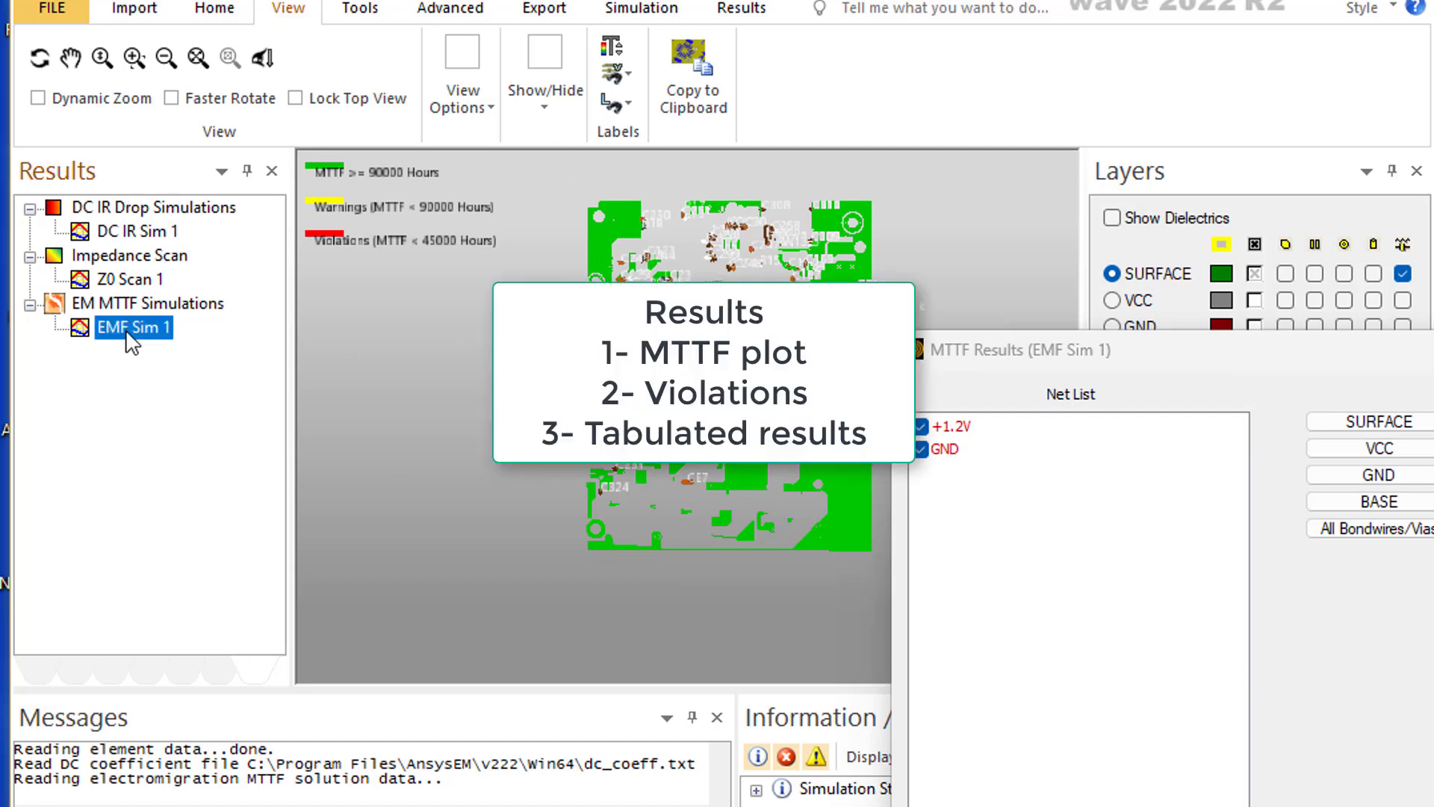
right_click(133, 342)
left_click(202, 407)
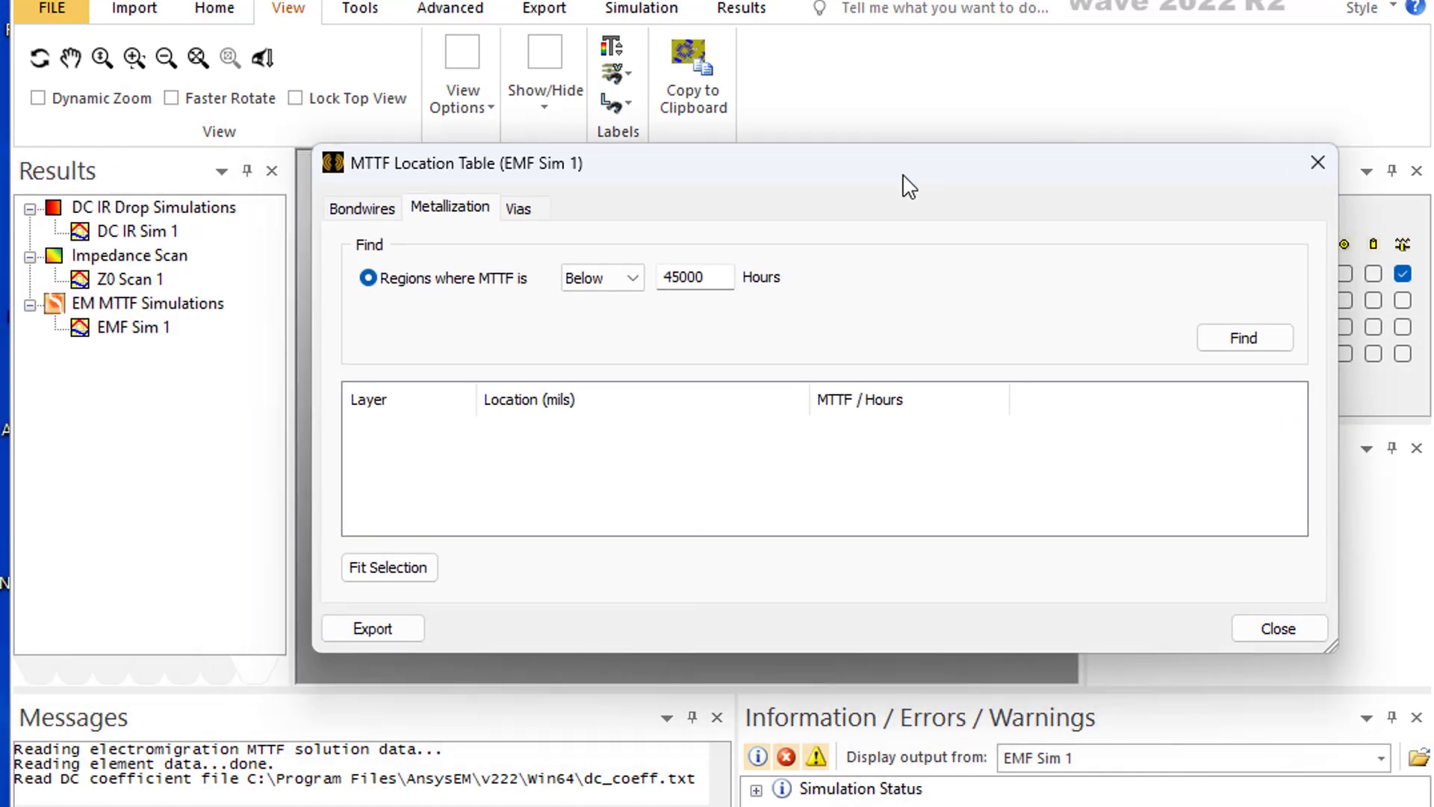
left_click(278, 419)
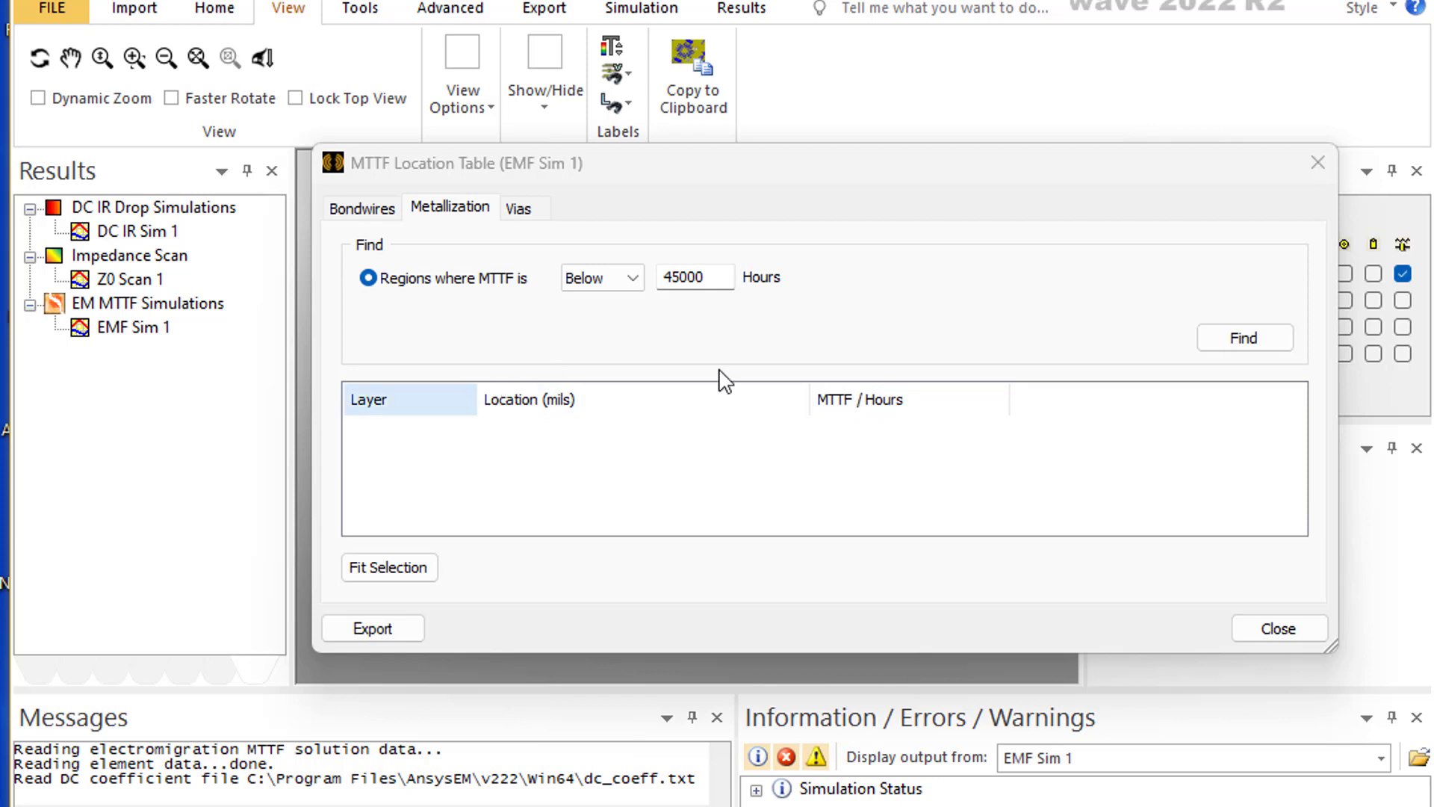
Review the tabulated MTTF values of the vias, from the shortest lifetimes onward, and return to the start of the list.
left_click(519, 210)
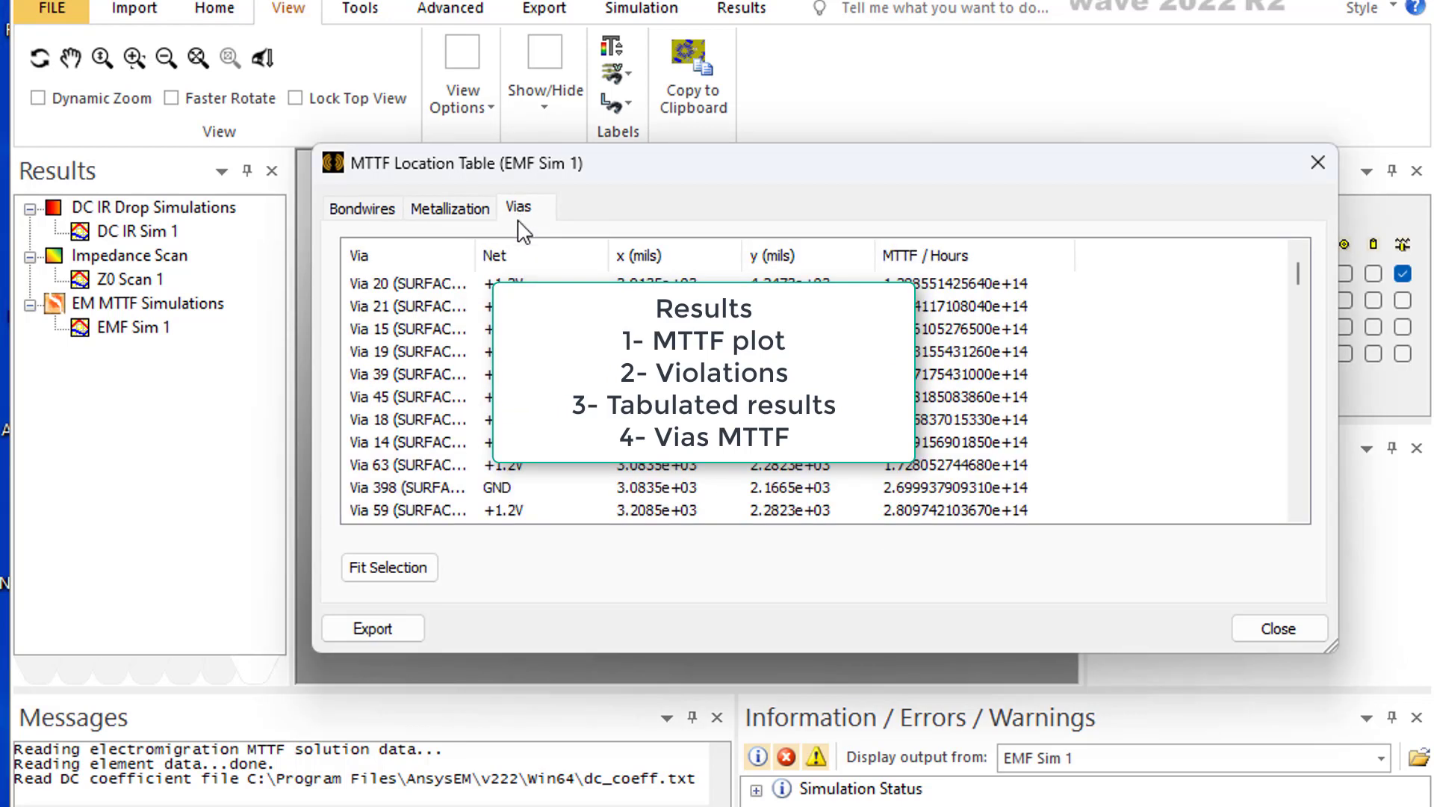
left_click(667, 718)
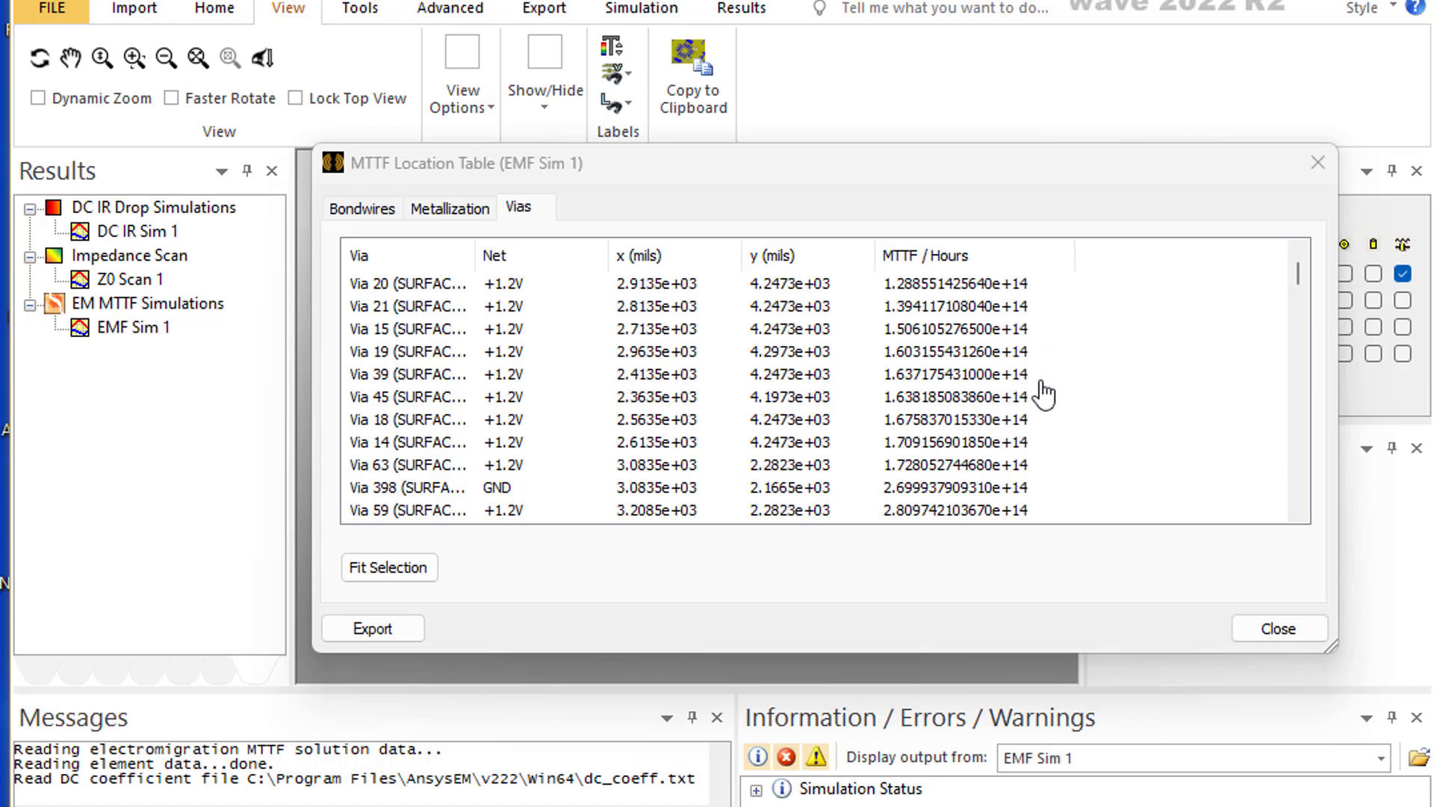
scroll(1009, 366, "down", 3)
scroll(1006, 370, "down", 10)
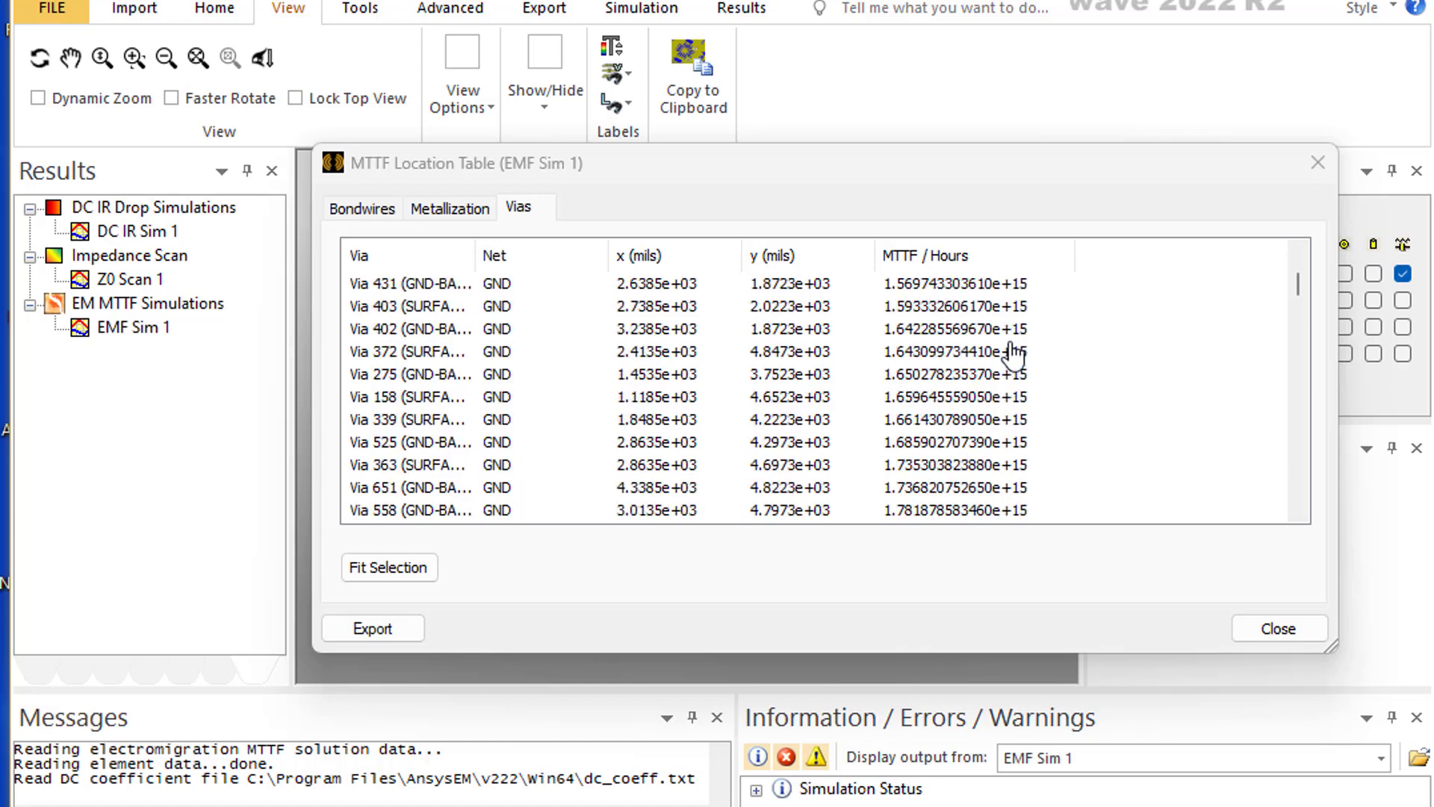
scroll(1012, 358, "up", 8)
scroll(1013, 348, "up", 5)
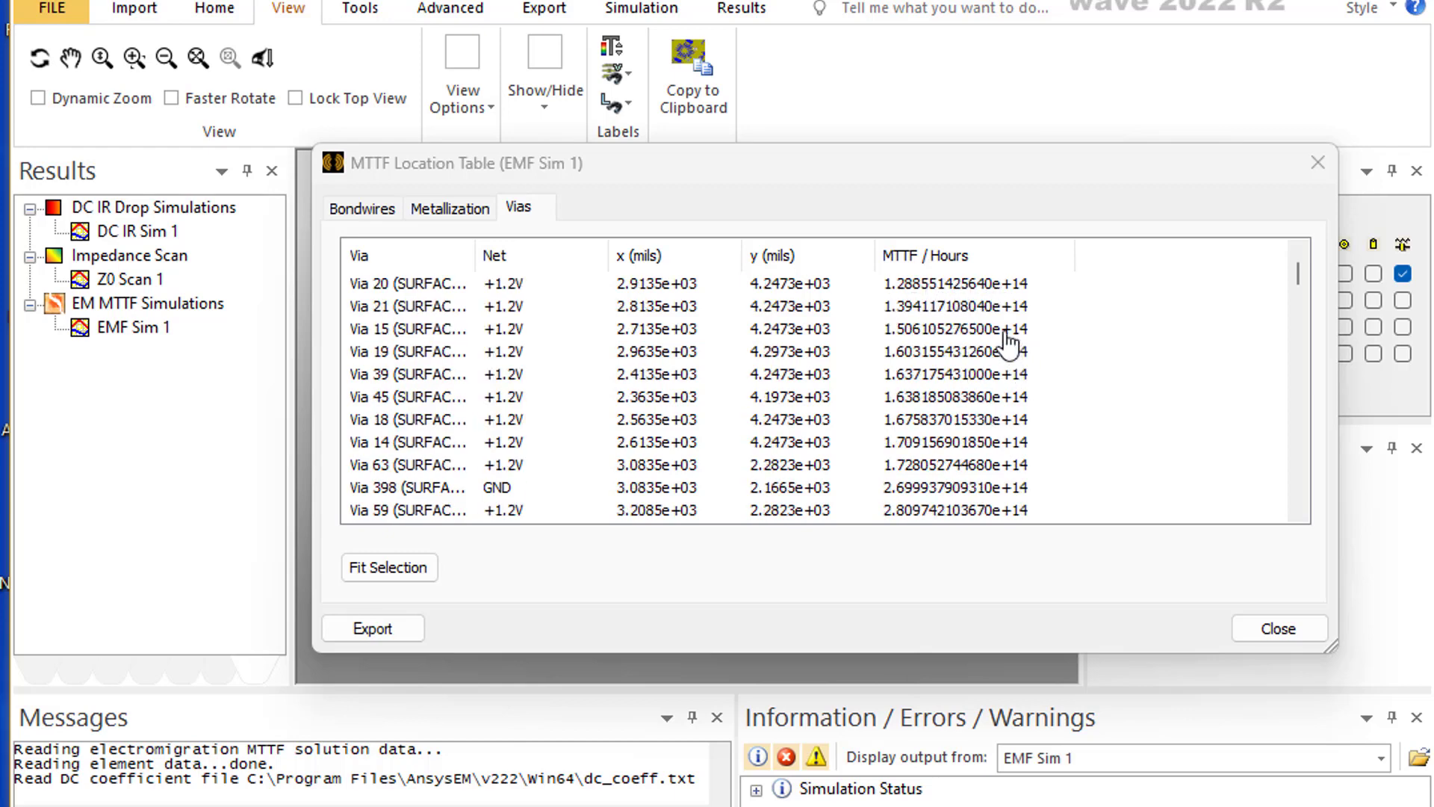
scroll(986, 366, "down", 15)
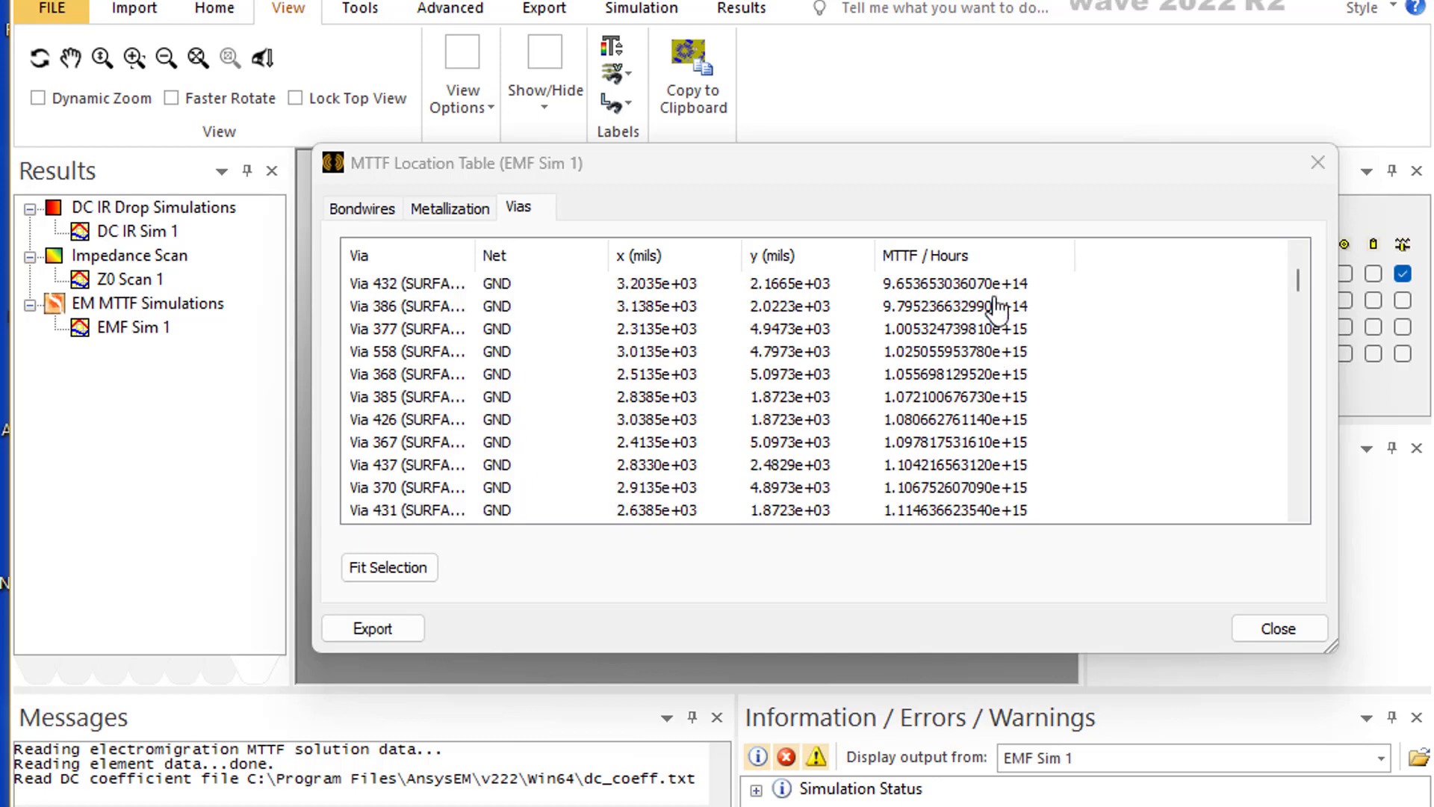
scroll(1009, 284, "down", 15)
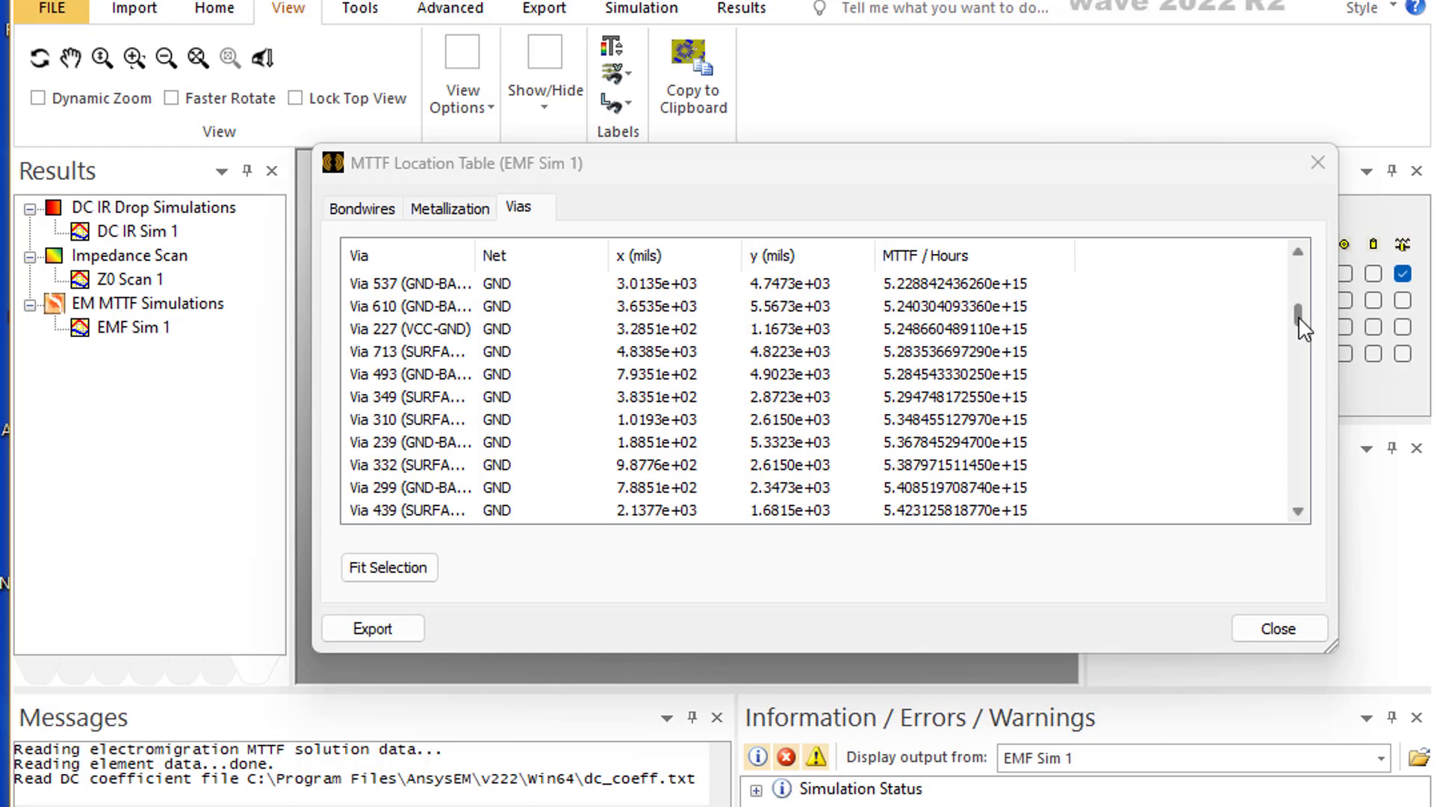
left_click_drag(1298, 316, 1299, 275)
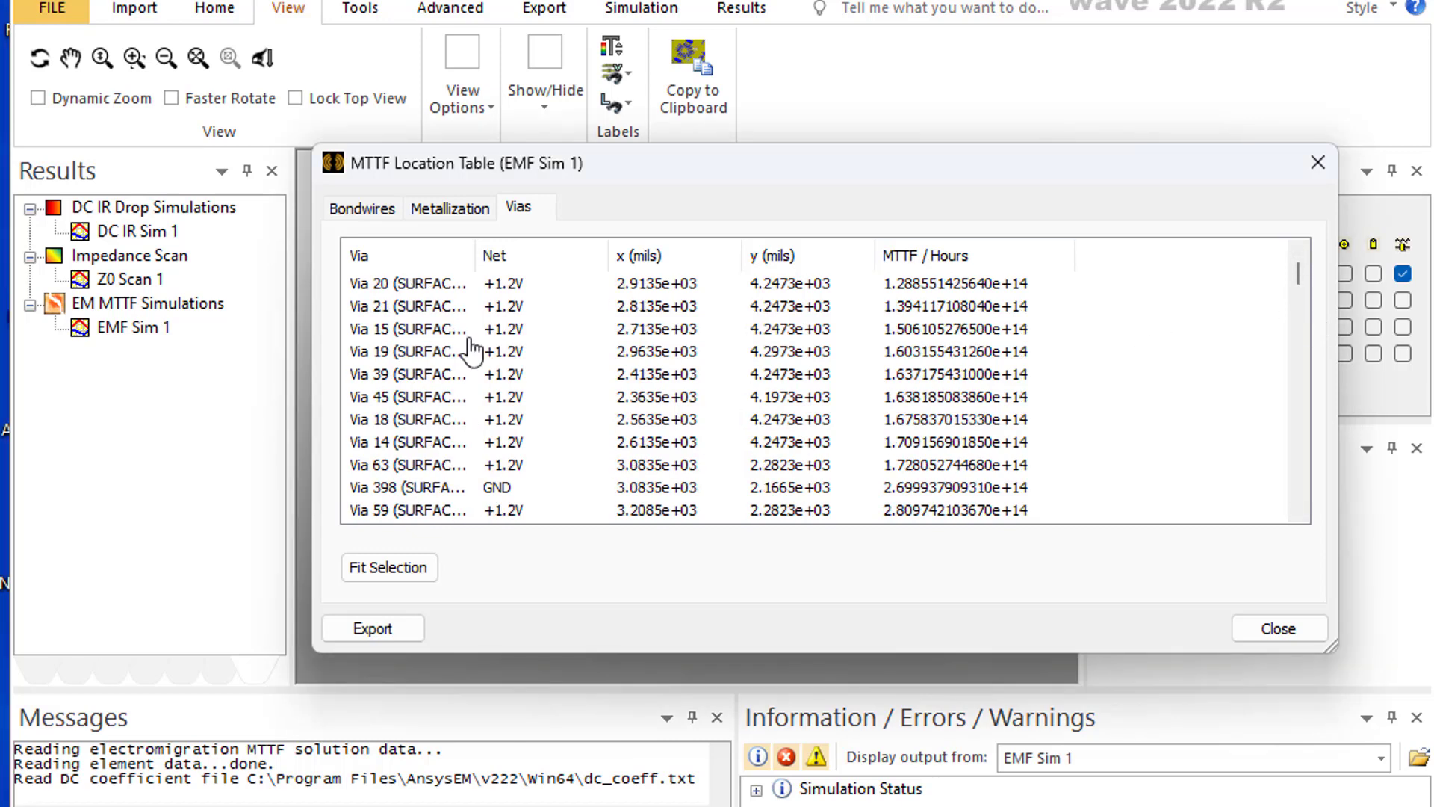